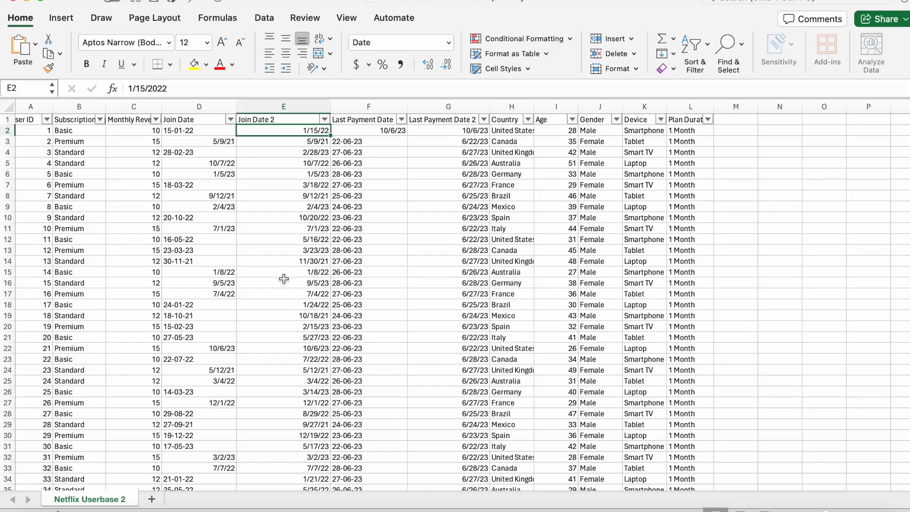
Compare the date entries in the first rows of the Join Date and Join Date 2 columns.
click(189, 133)
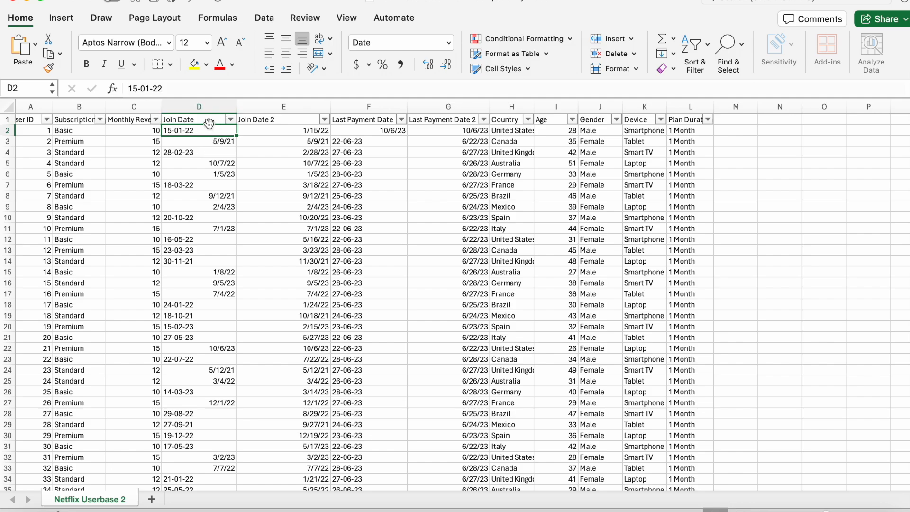
click(211, 142)
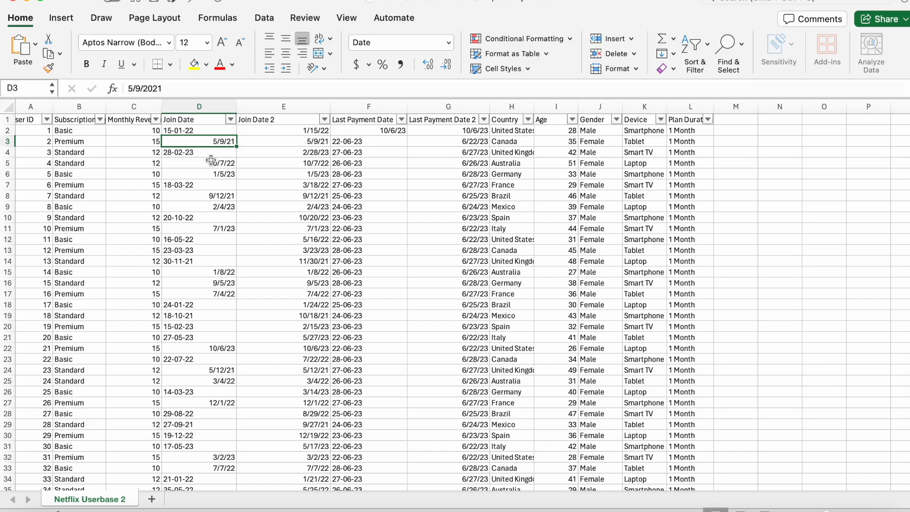
click(202, 128)
click(204, 141)
click(209, 130)
click(204, 152)
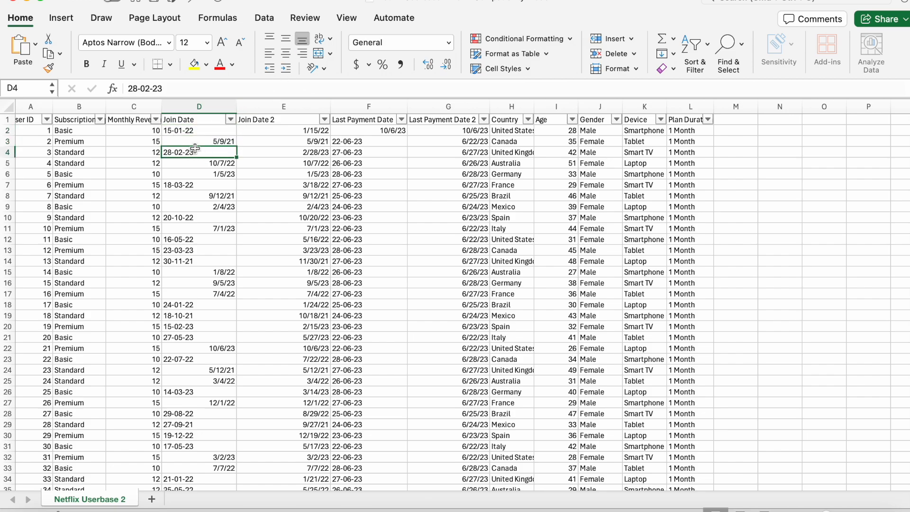
click(214, 131)
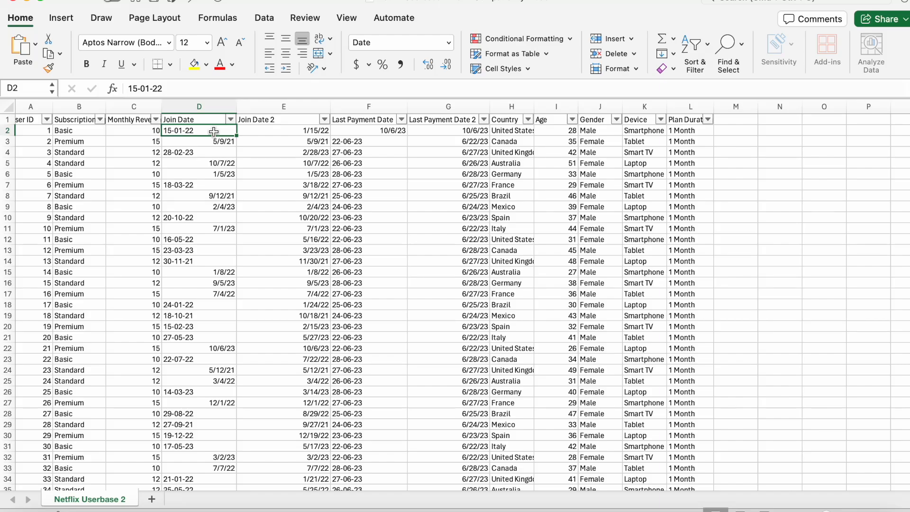
click(275, 132)
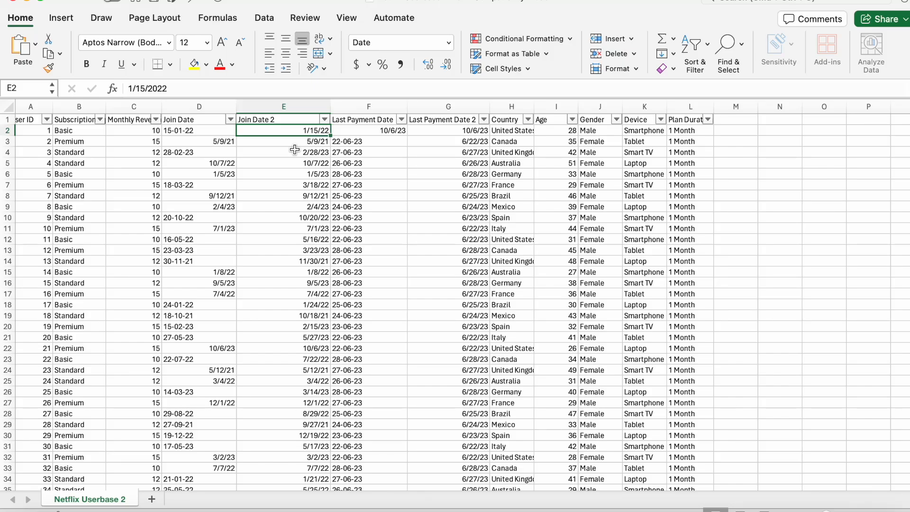
click(174, 131)
click(273, 130)
click(302, 153)
click(306, 131)
click(304, 141)
click(305, 132)
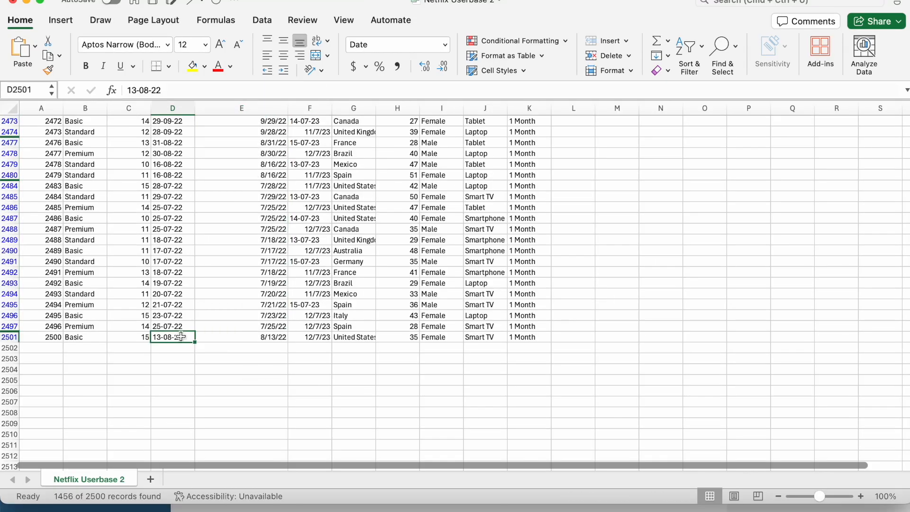
Open the filter options of the Join Date column.
scroll(190, 172, up, 20)
click(190, 172)
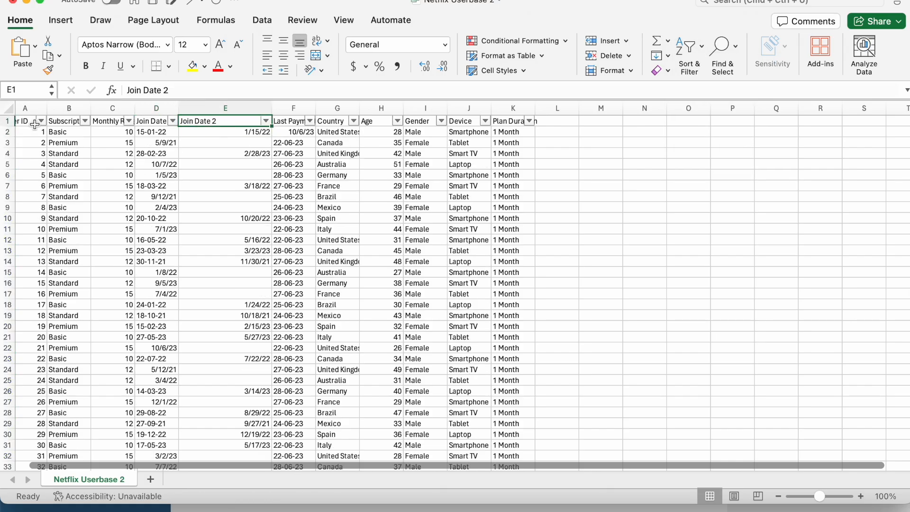
key(ctrl+Left)
key(ctrl+shift+Down)
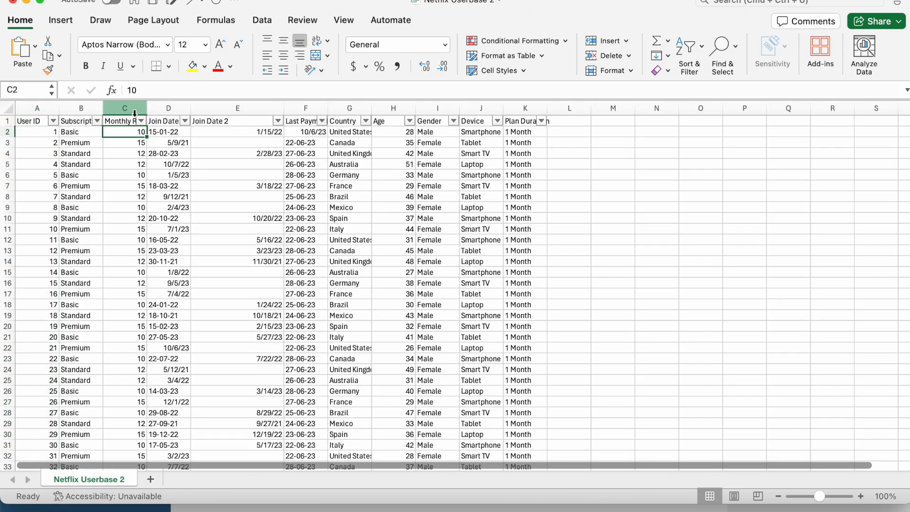
click(168, 108)
click(186, 120)
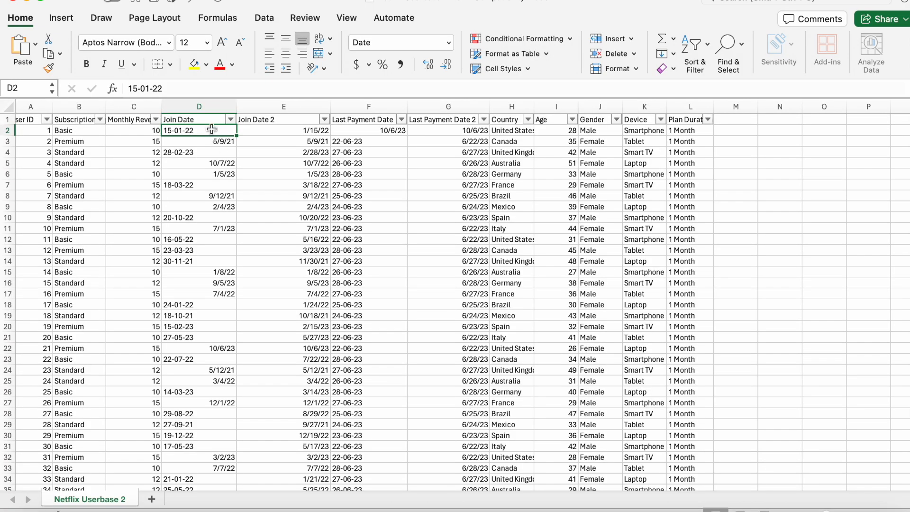
Check the Join Date entries in rows 3 and 4 and the row 3 entry in Join Date 2.
click(222, 144)
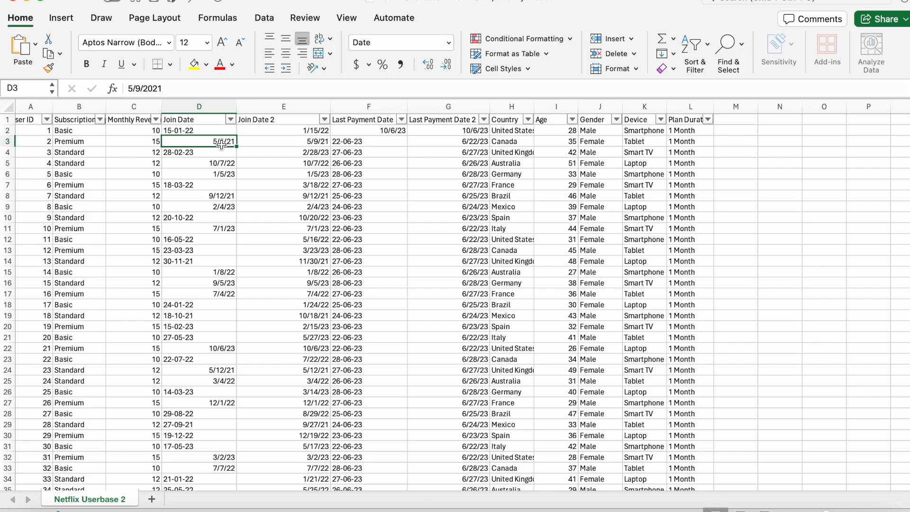
click(197, 152)
click(282, 141)
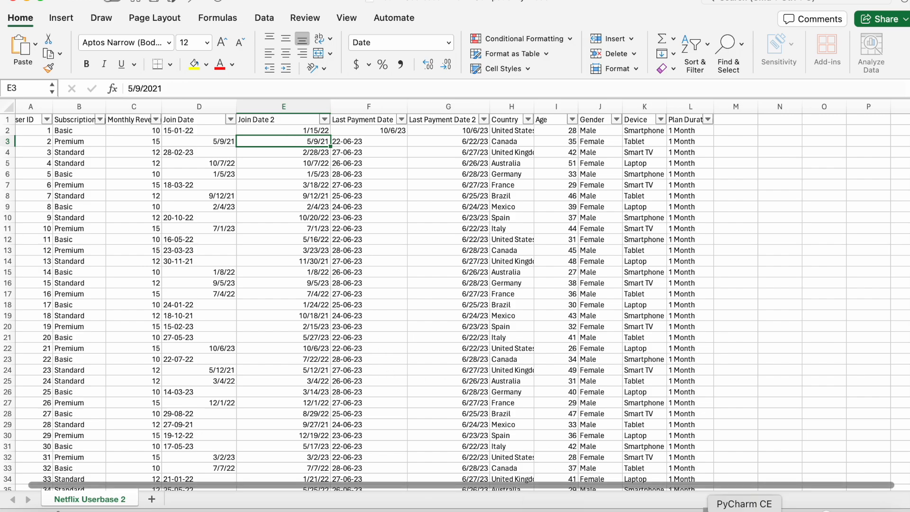
Switch to Tableau and examine the data type options of the Join Date field in the data source.
click(770, 510)
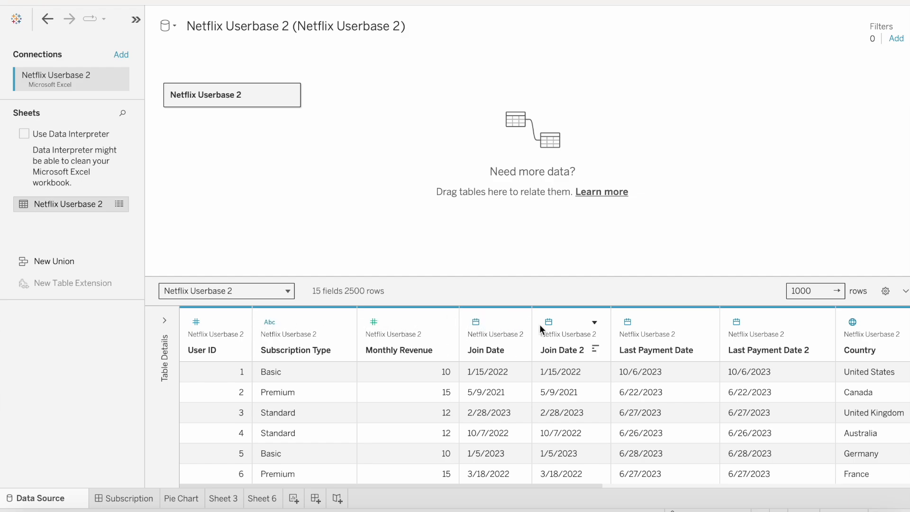
scroll(441, 402, right, 1)
click(440, 403)
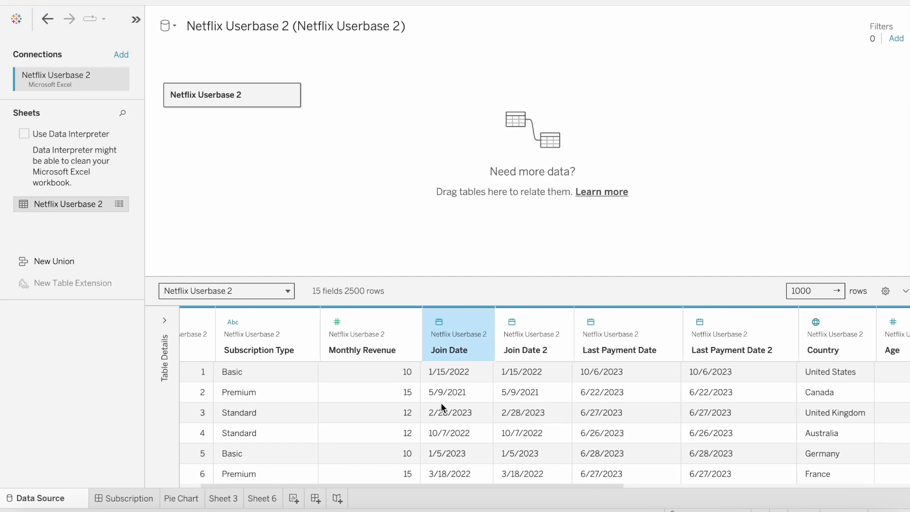
click(431, 322)
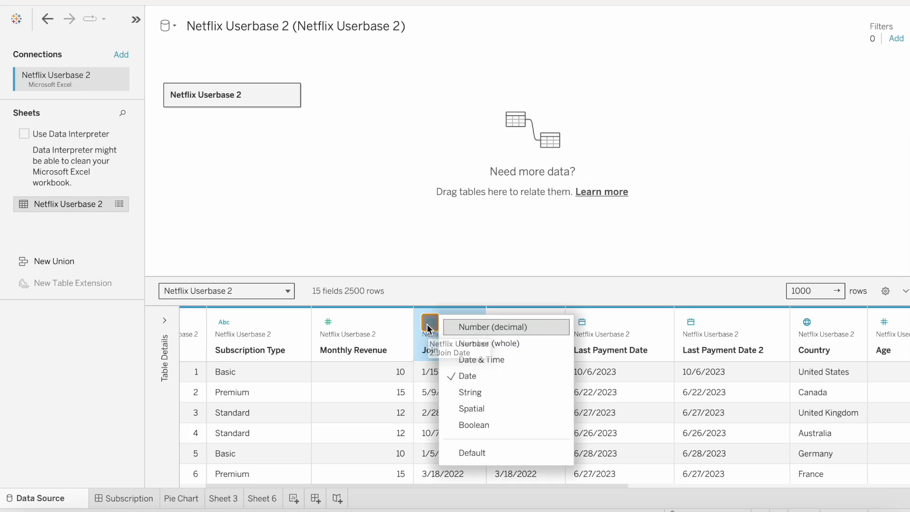
click(432, 321)
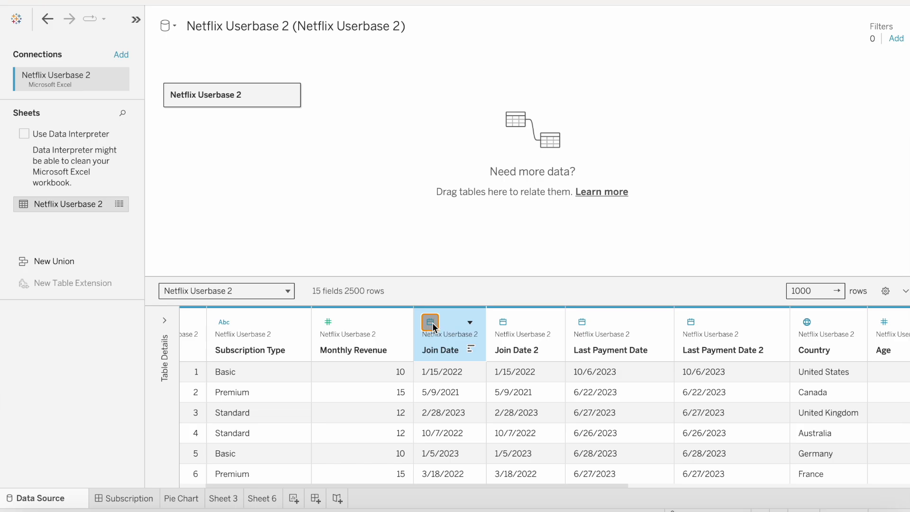
click(431, 323)
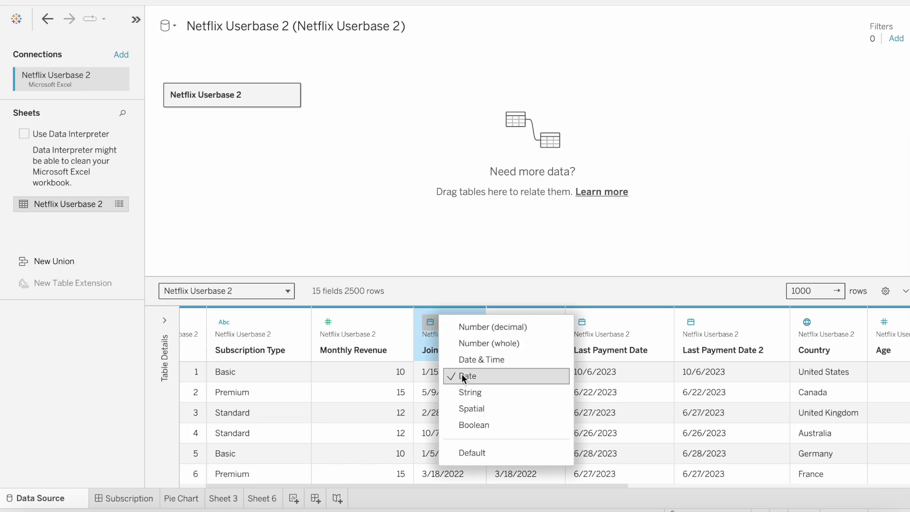
click(459, 290)
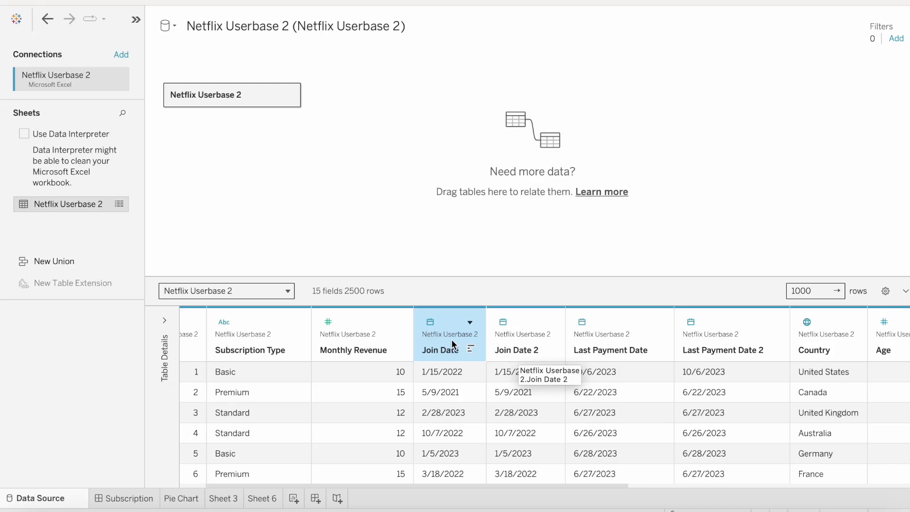
click(430, 323)
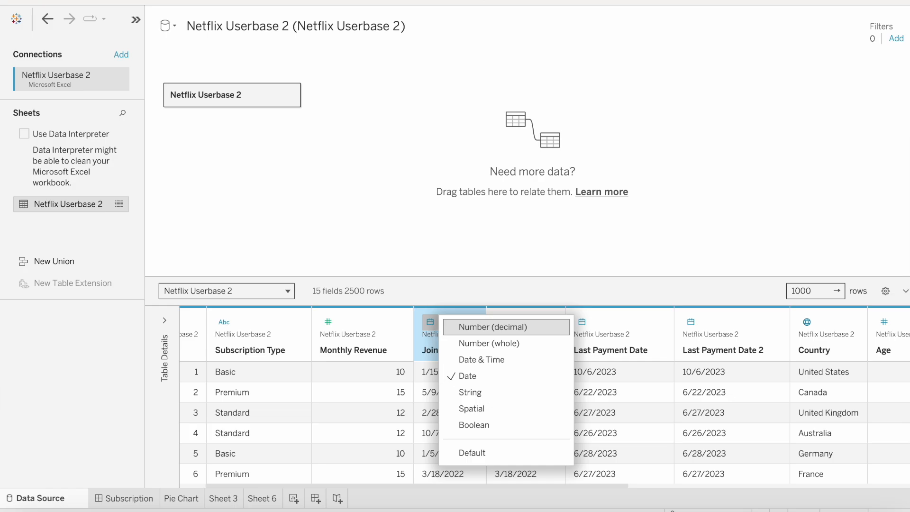
click(431, 290)
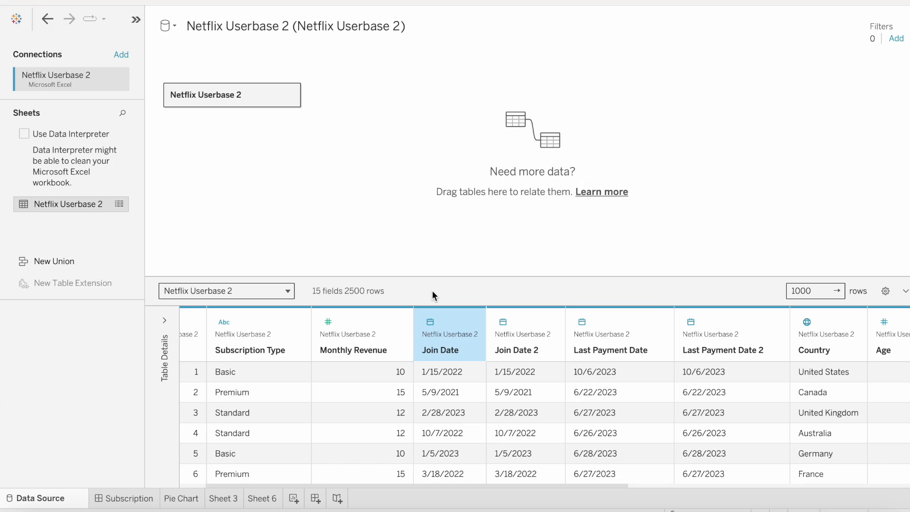
click(432, 324)
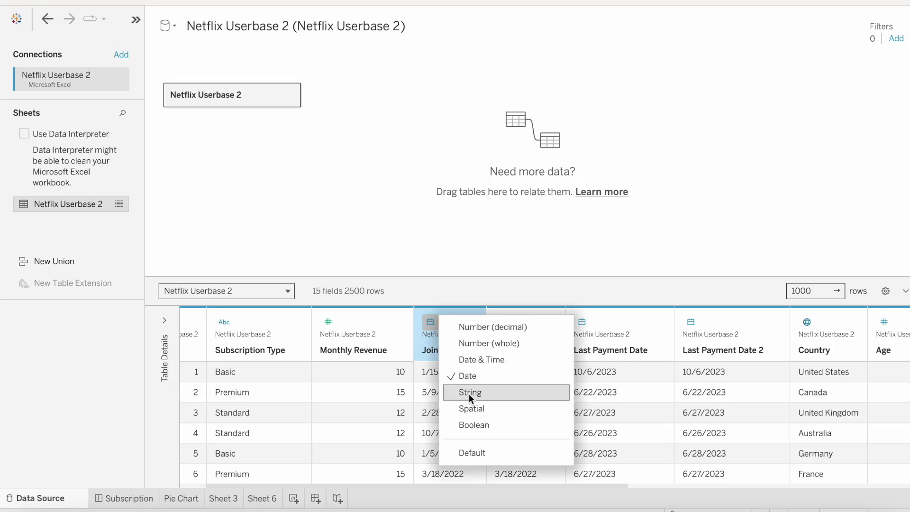
click(459, 294)
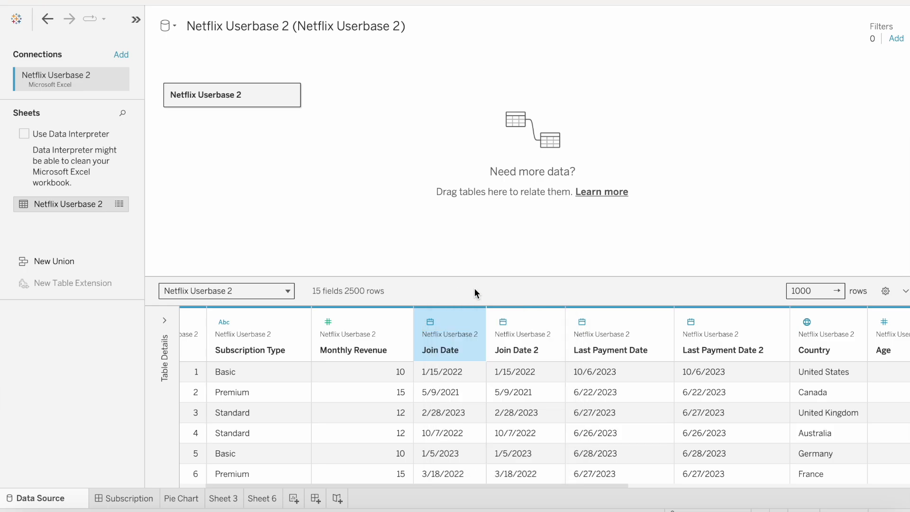
Select the Join Date 2 field in the data preview to compare it with Join Date.
click(525, 333)
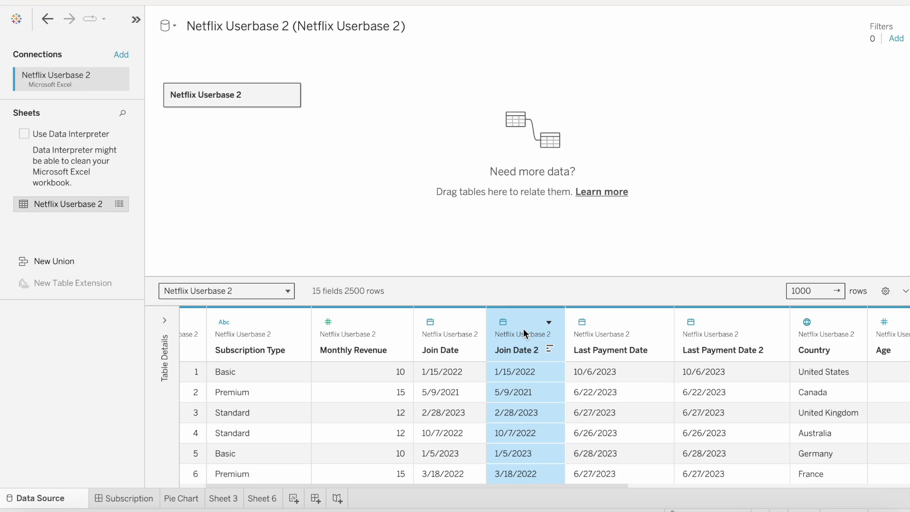
scroll(517, 390, down, 1)
scroll(517, 390, up, 1)
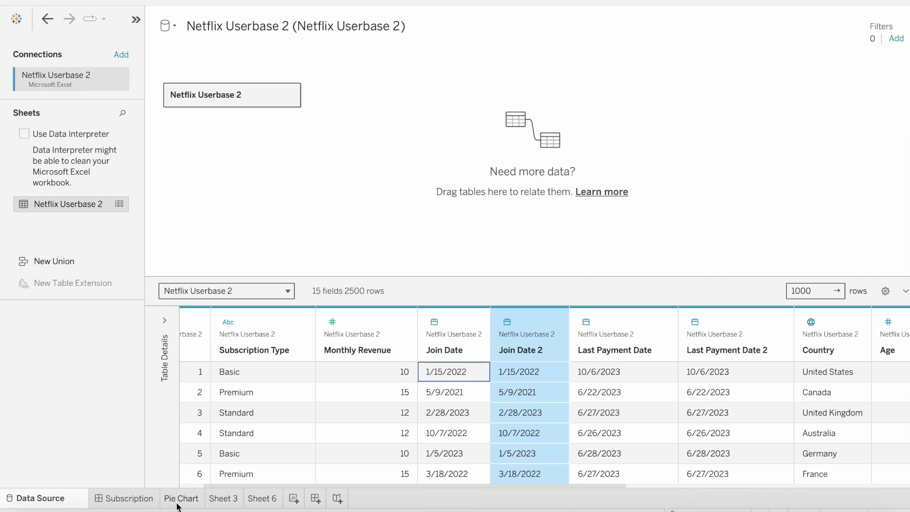
Open the Pie Chart worksheet to view the subscription types chart.
click(176, 505)
mouse_move(178, 506)
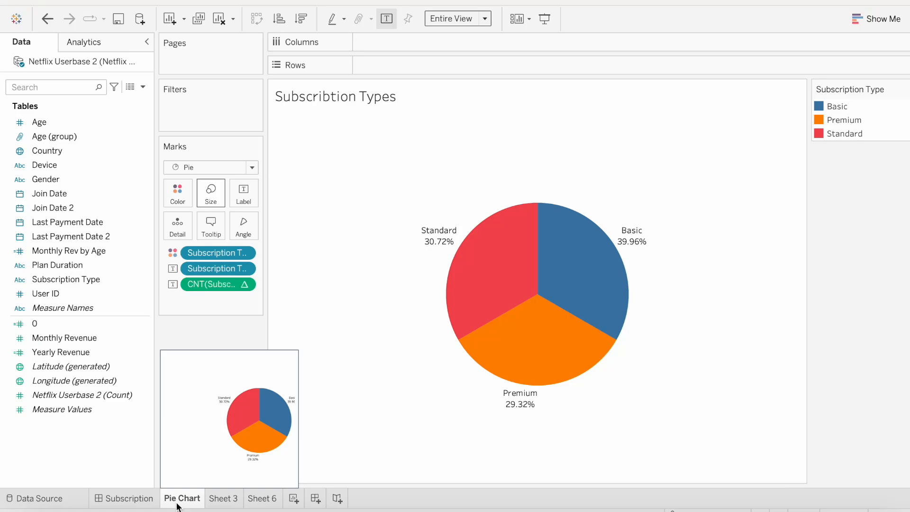
Create a new worksheet and add User ID with all members, Subscription Type and Age to the rows.
click(294, 498)
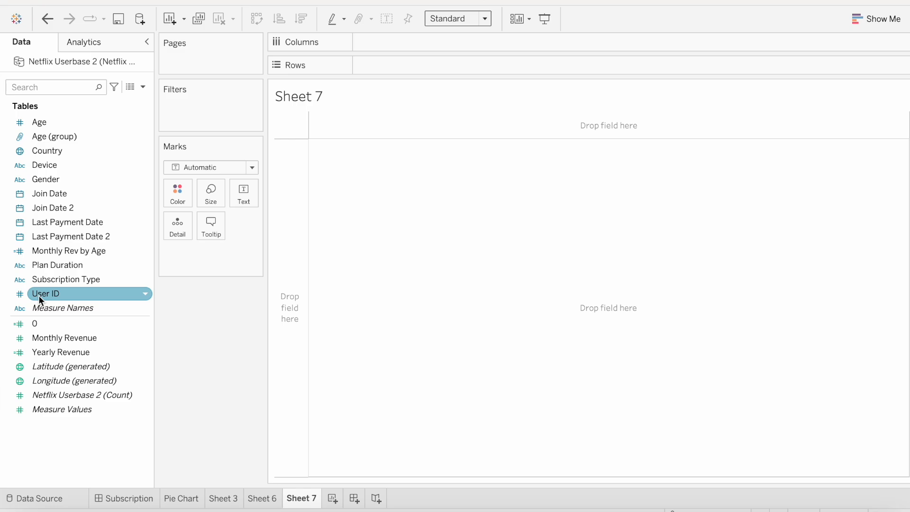
drag(38, 295, 369, 60)
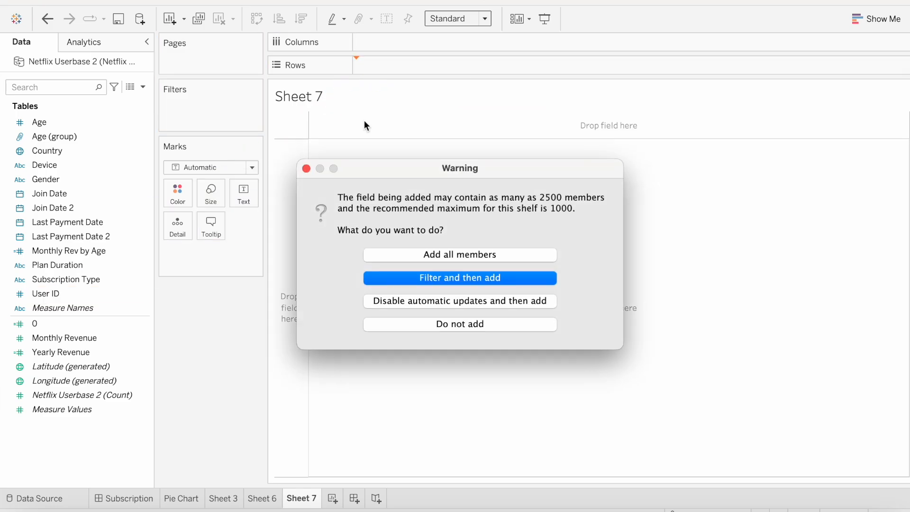
click(404, 259)
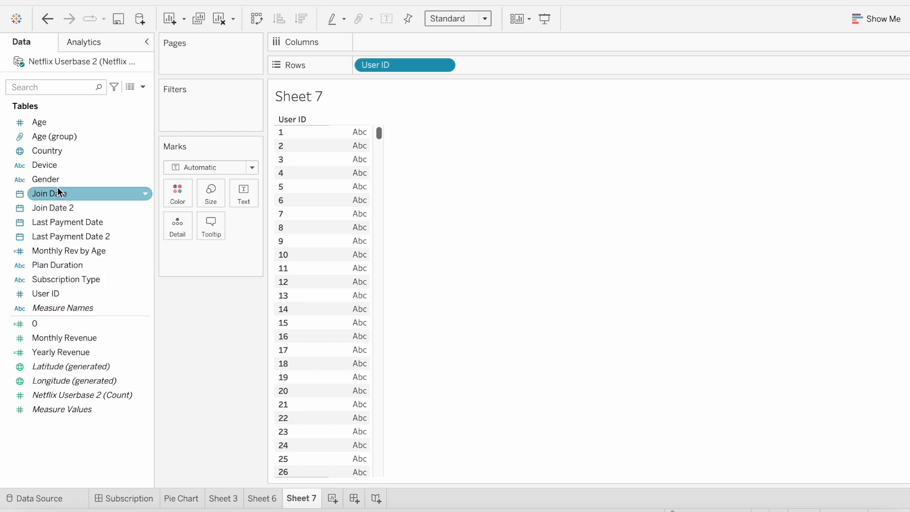
double_click(52, 280)
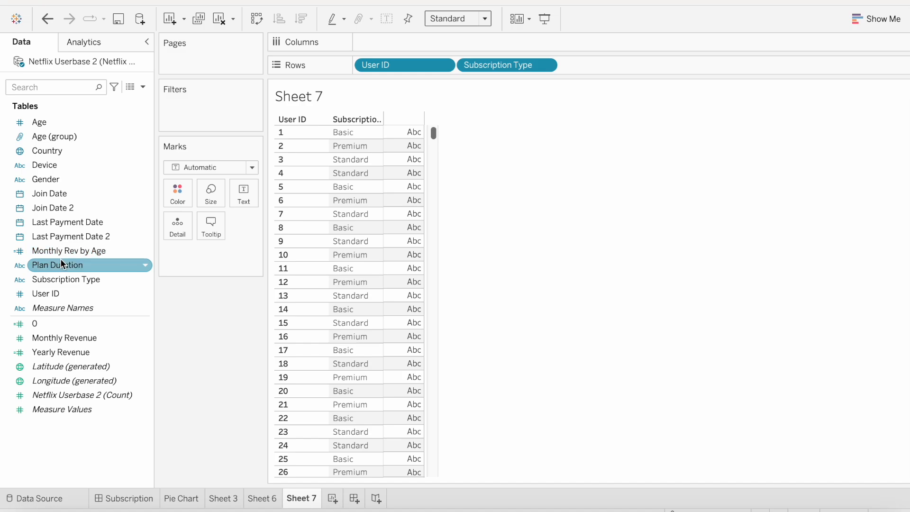
double_click(49, 122)
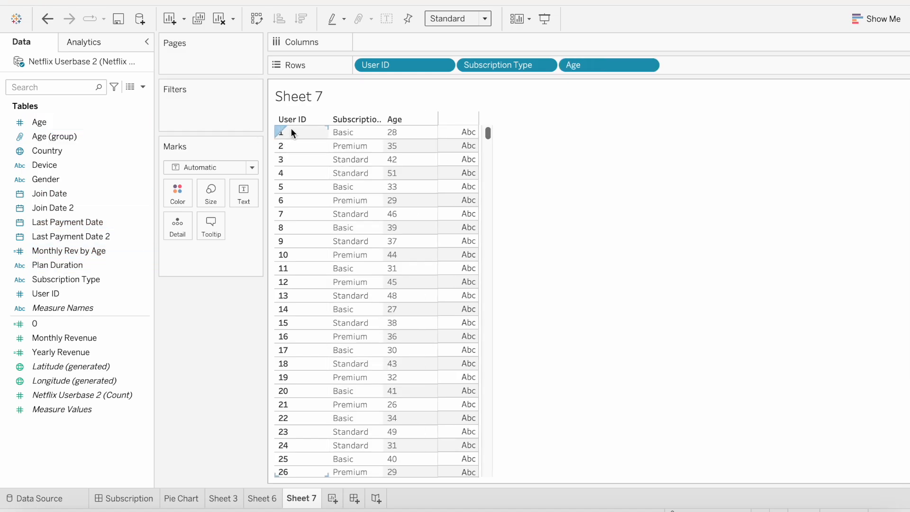
click(425, 122)
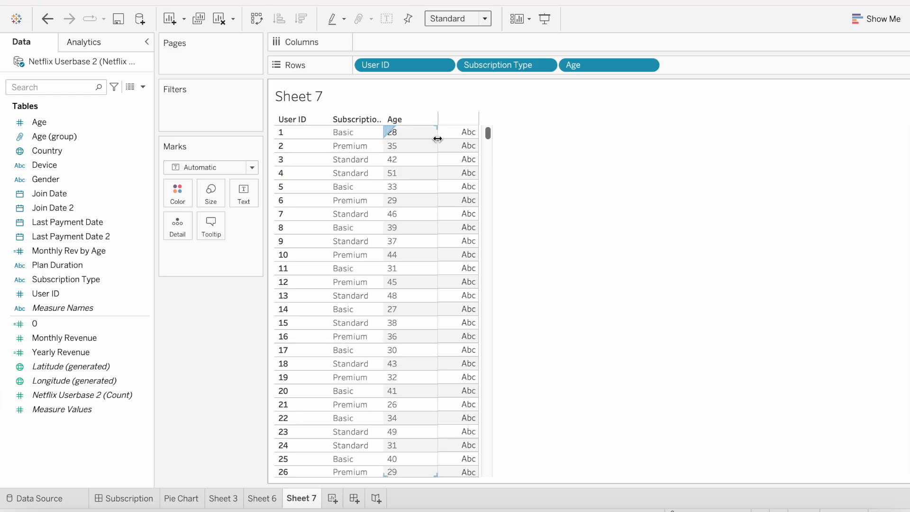
Look at the Pie Chart worksheet again and return to Sheet 7.
click(259, 472)
click(179, 503)
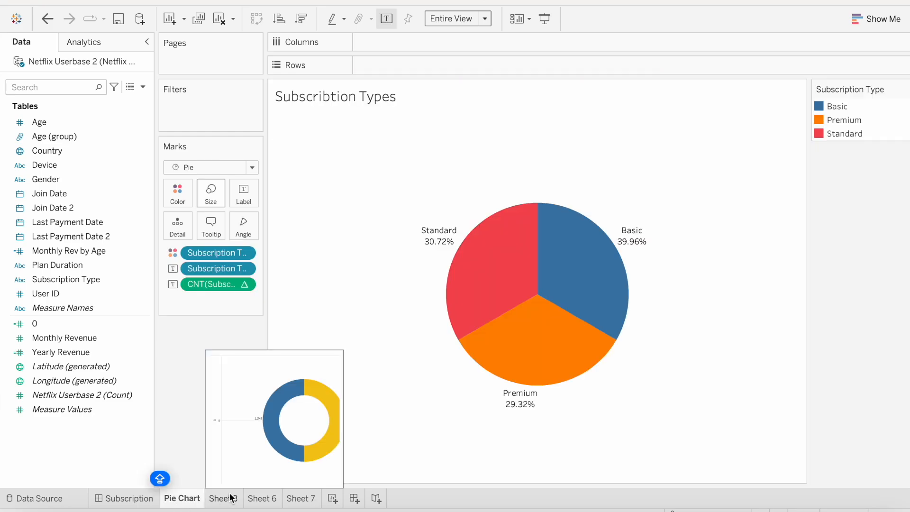
click(298, 501)
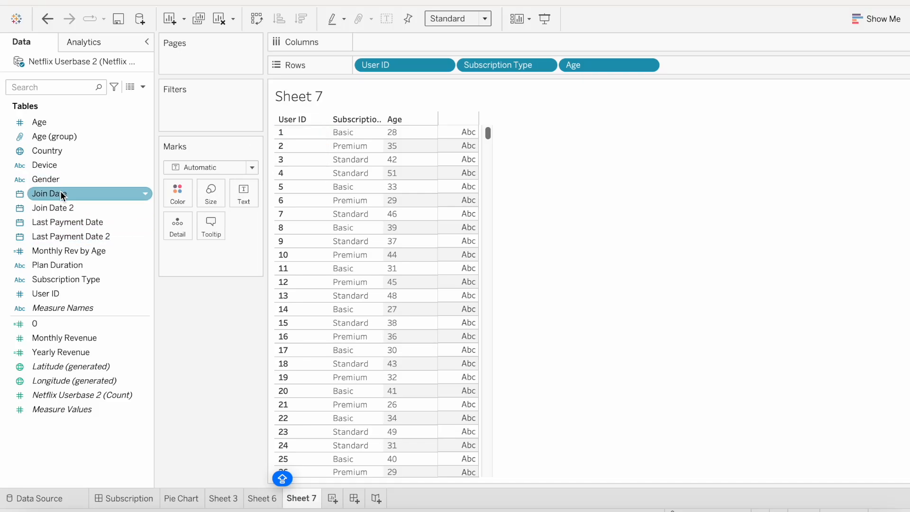
Put Measure Names in the columns and show Measure Values as text, keeping only Monthly Revenue and Yearly Revenue.
drag(62, 307, 398, 58)
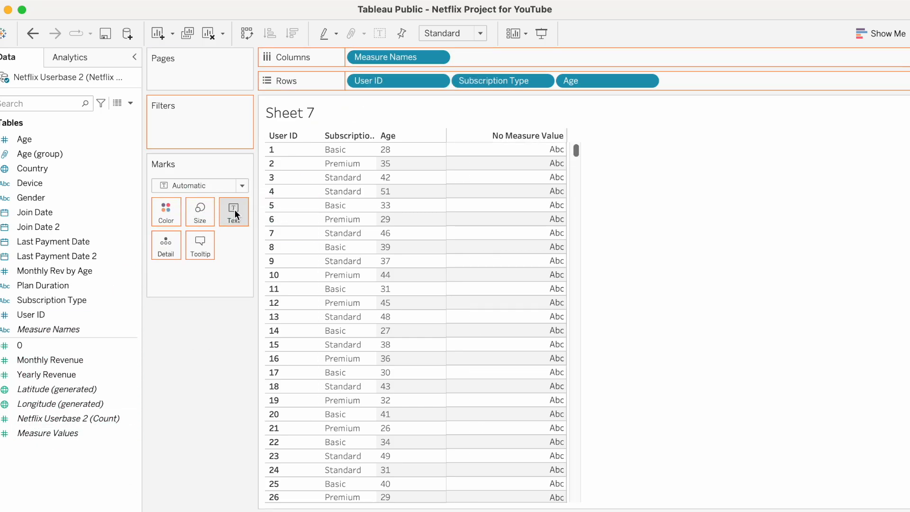
drag(236, 214, 235, 214)
drag(191, 342, 3, 443)
Widen the Subscription Type column and add Country and Gender ahead of User ID in the rows.
drag(375, 178, 416, 179)
drag(22, 178, 349, 80)
click(306, 311)
scroll(306, 312, down, 10)
scroll(306, 312, up, 10)
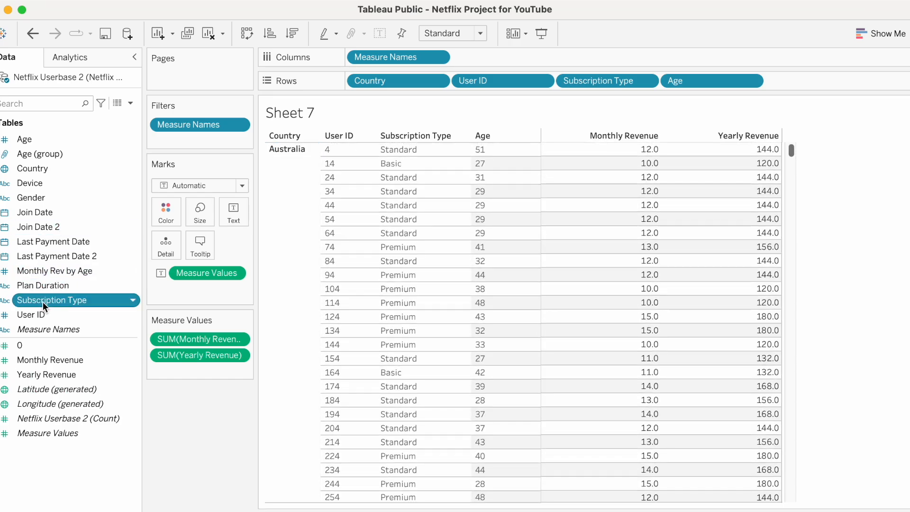
drag(28, 199, 432, 90)
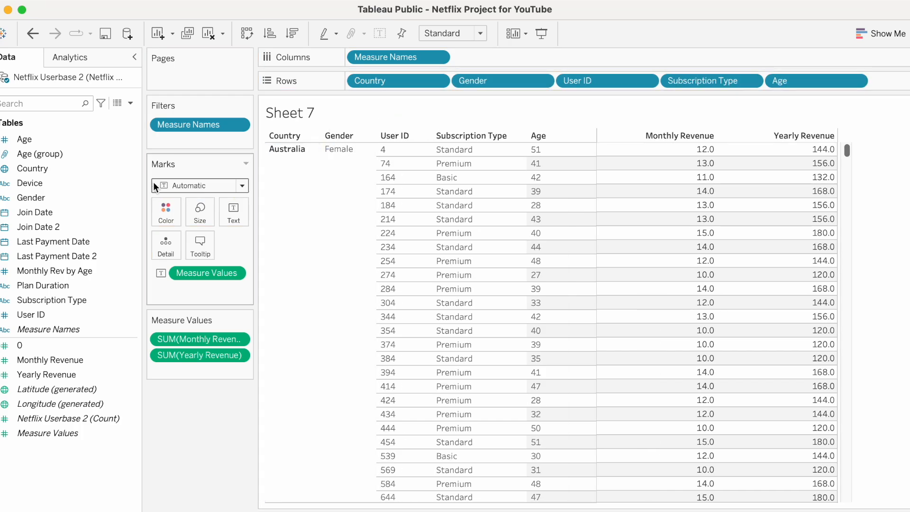
Add Device after Gender in the rows and move Subscription Type ahead of User ID.
drag(29, 188, 563, 88)
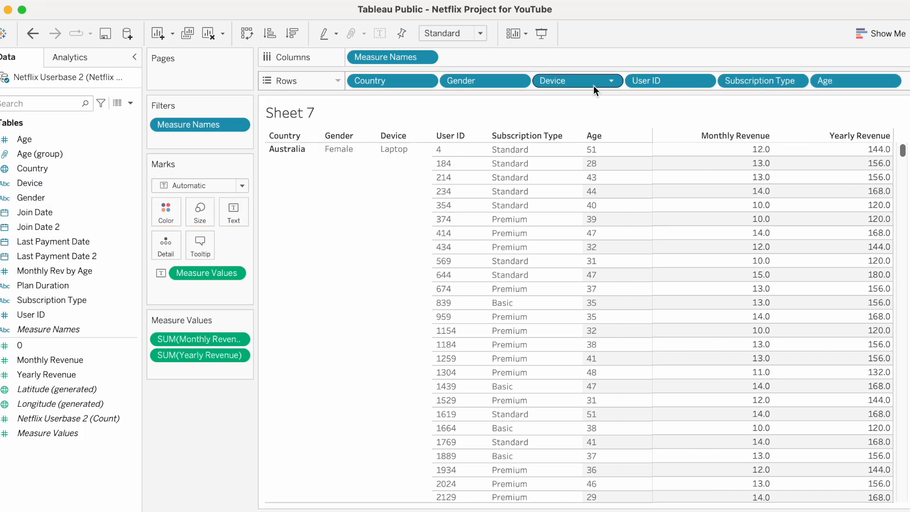
scroll(536, 327, down, 1)
scroll(532, 347, up, 1)
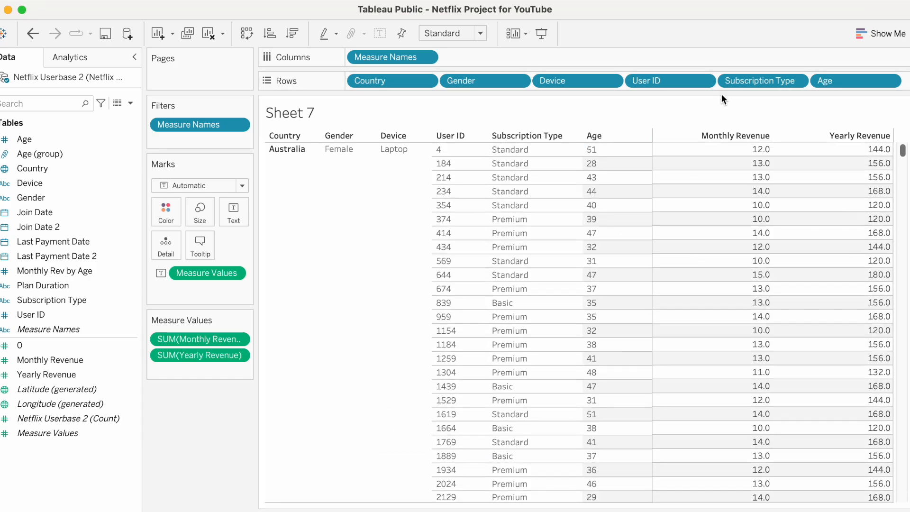
drag(763, 80, 636, 83)
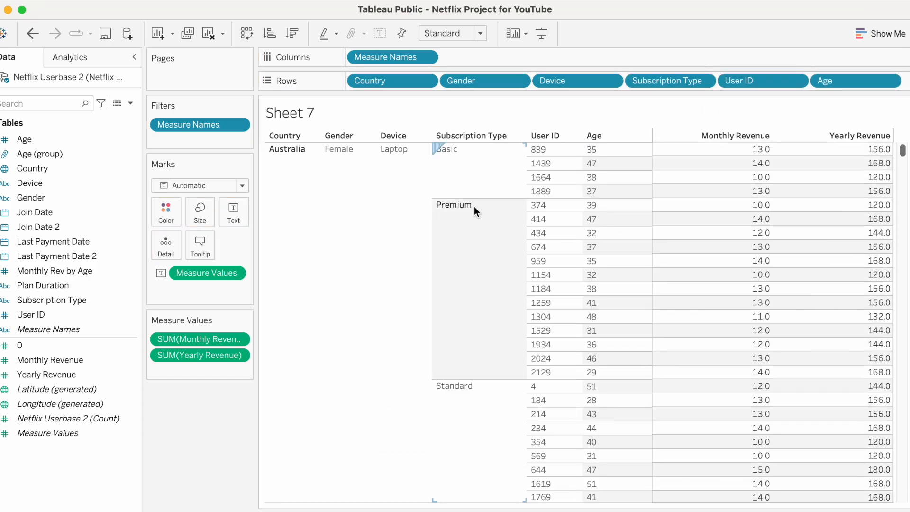
scroll(747, 155, down, 1)
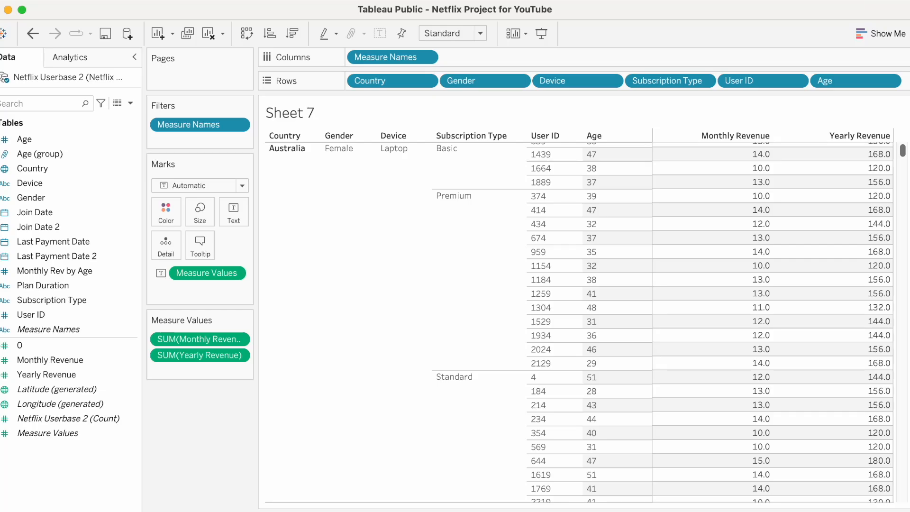
key(super+shift+5)
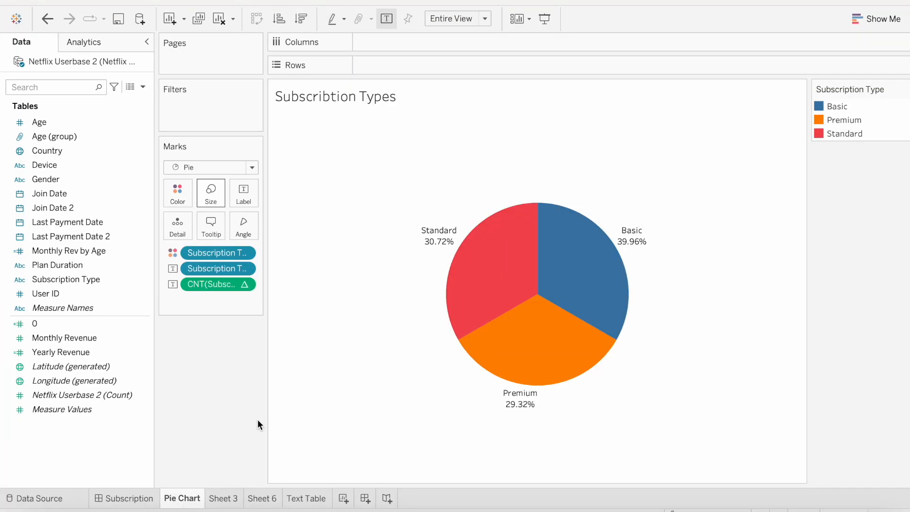
Duplicate the Pie Chart worksheet and rename the copy as Donut Chart.
mouse_move(183, 502)
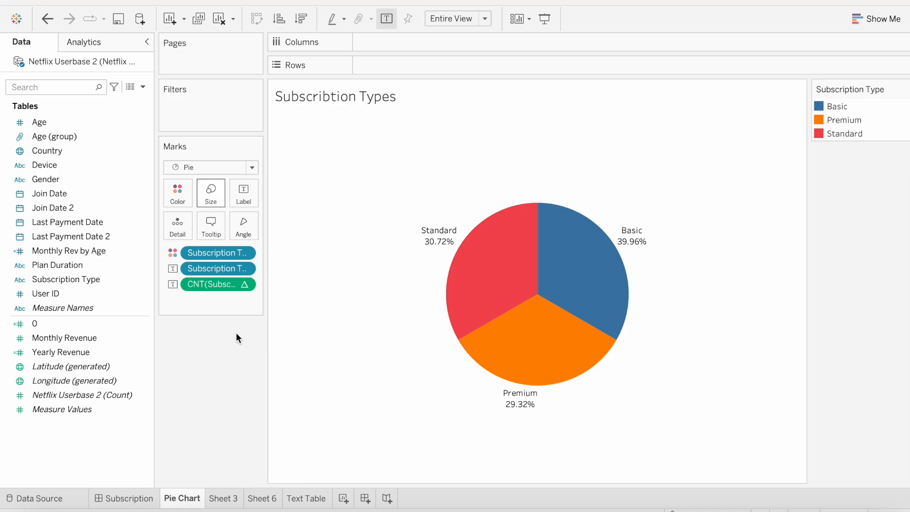
right_click(185, 506)
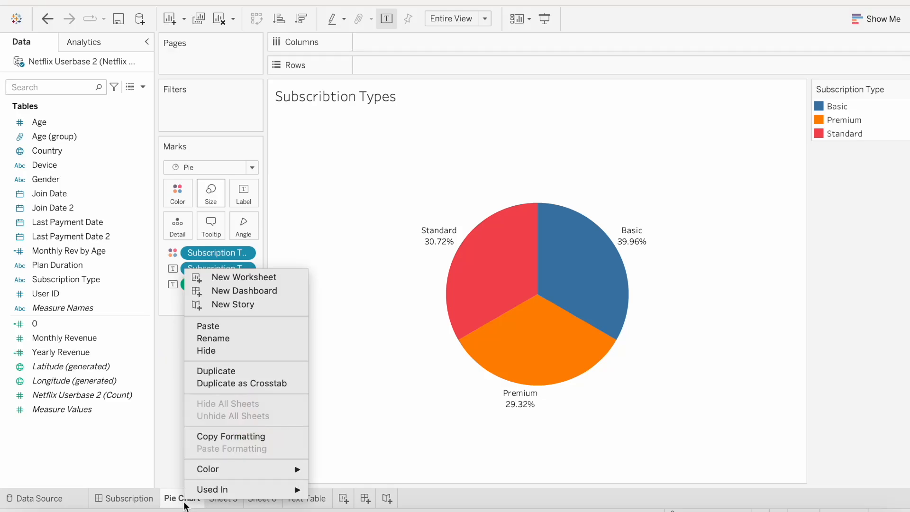
click(239, 373)
double_click(241, 498)
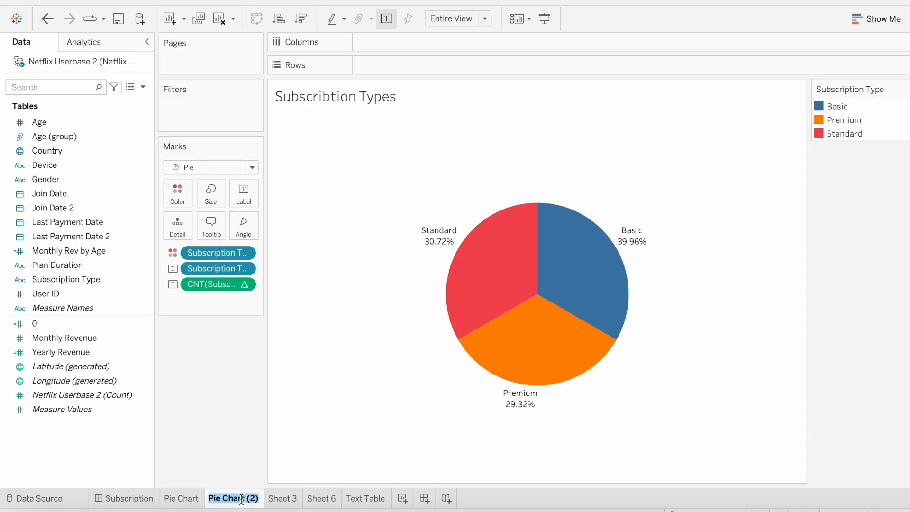
text(Donut )
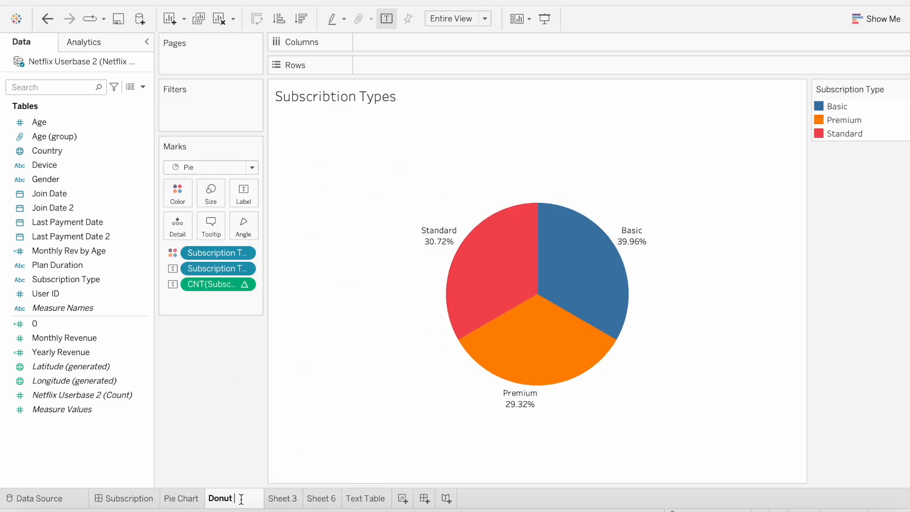
text(Chart)
key(Return)
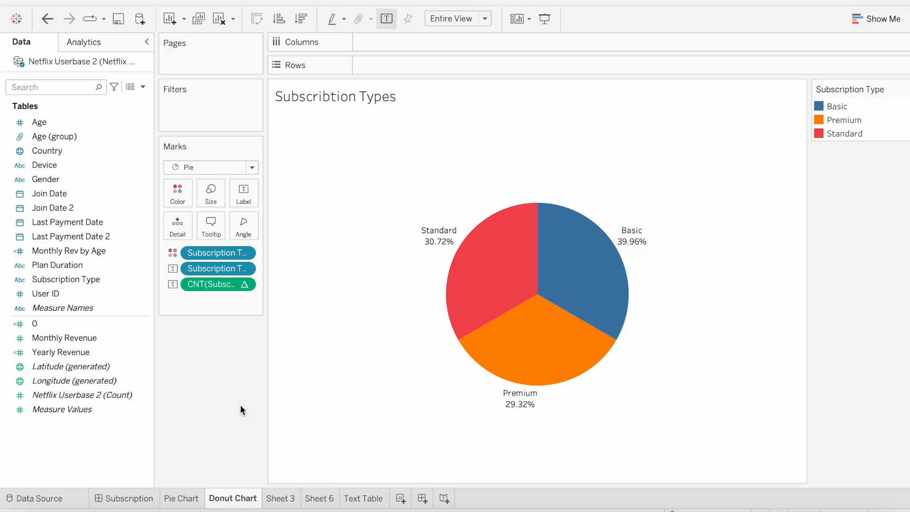
Add two ad hoc placeholder measures of 0 to the rows so the pie is drawn twice.
double_click(378, 64)
text(0)
key(Return)
double_click(482, 67)
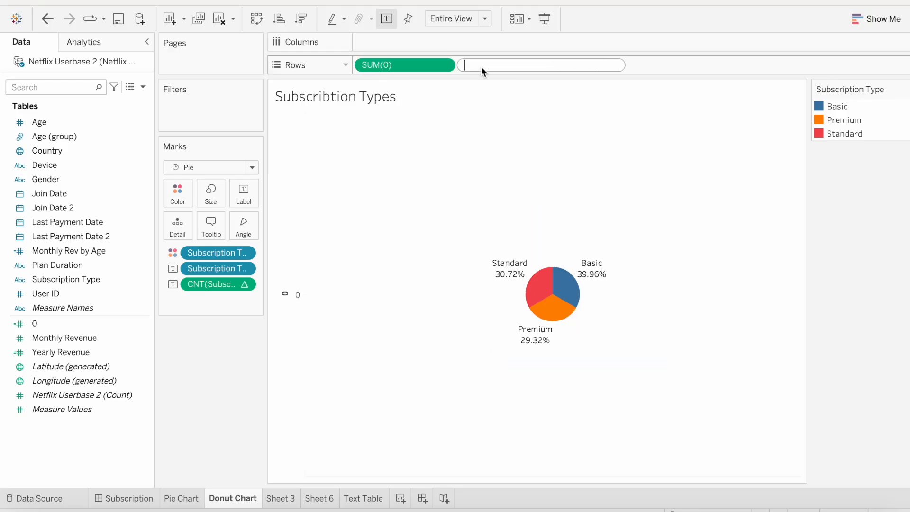
text(0)
key(Return)
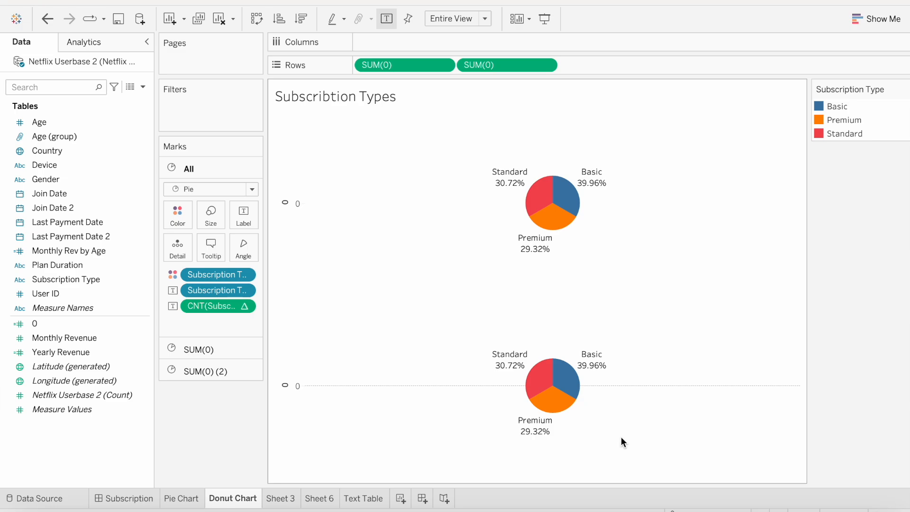
Remove the subscription count and both Subscription Type fields from the marks of the second SUM(0).
click(216, 349)
click(215, 369)
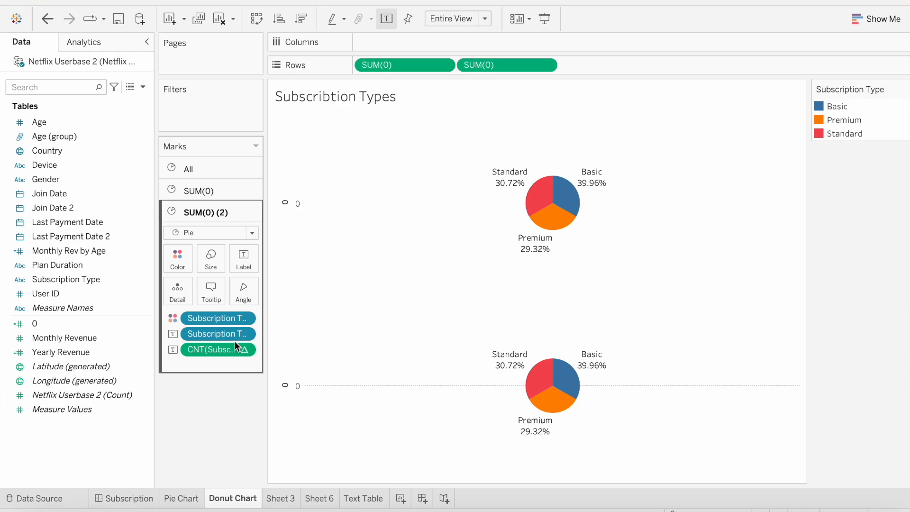
mouse_move(514, 181)
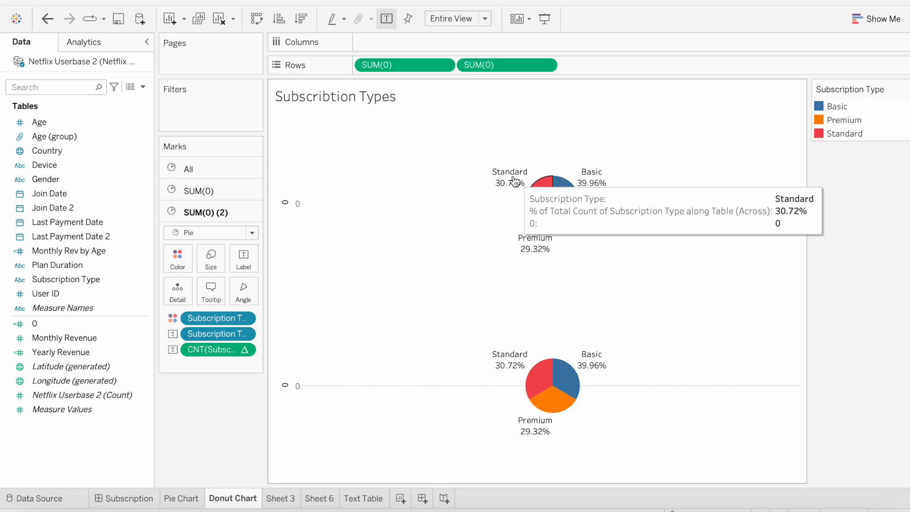
mouse_move(556, 397)
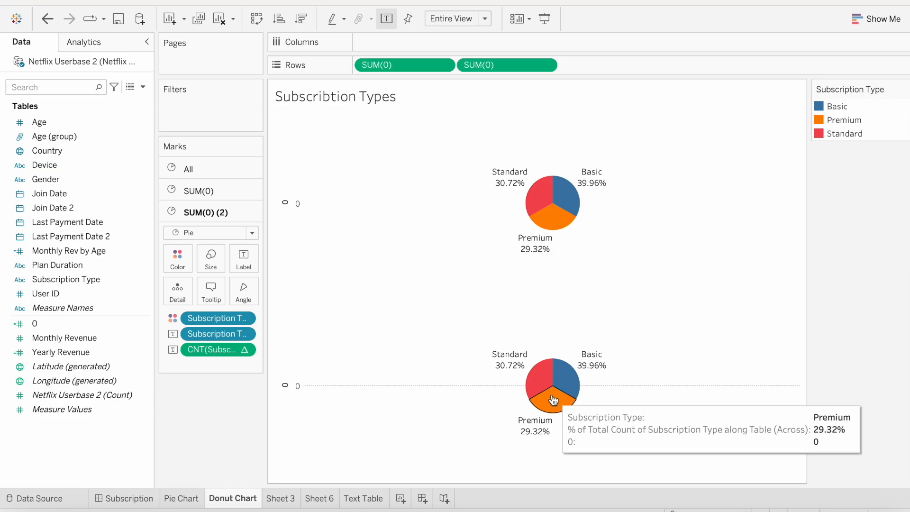
click(245, 349)
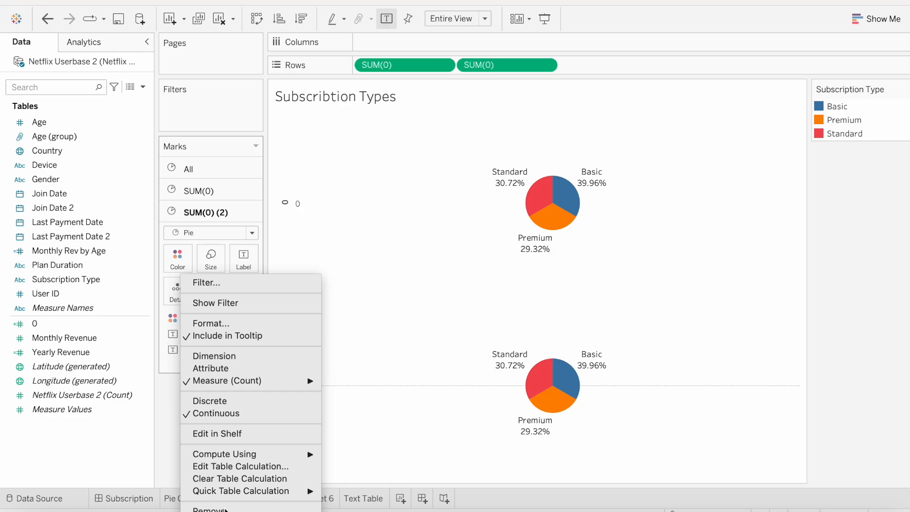
click(226, 506)
click(241, 333)
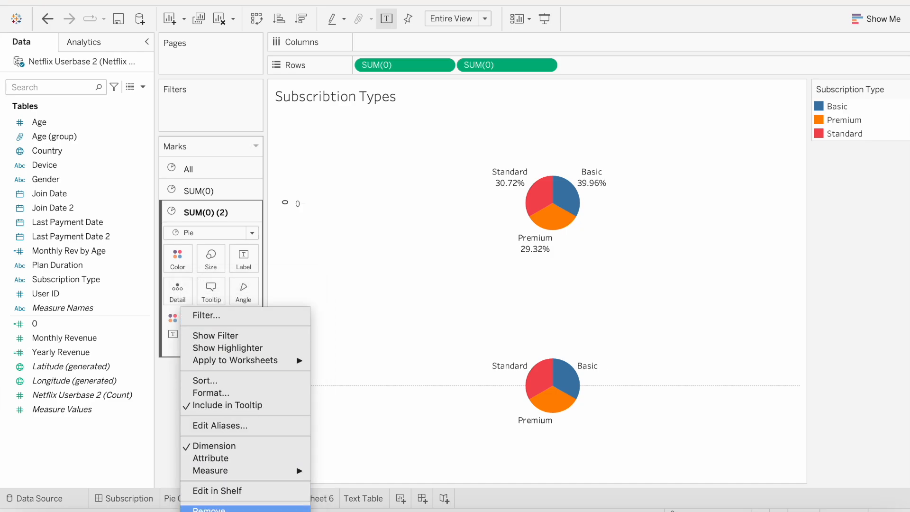
click(217, 509)
click(253, 323)
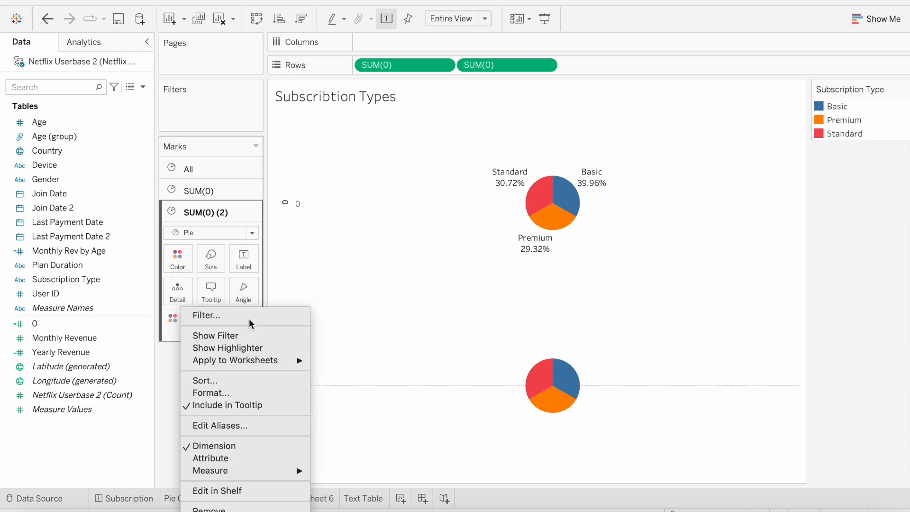
click(228, 508)
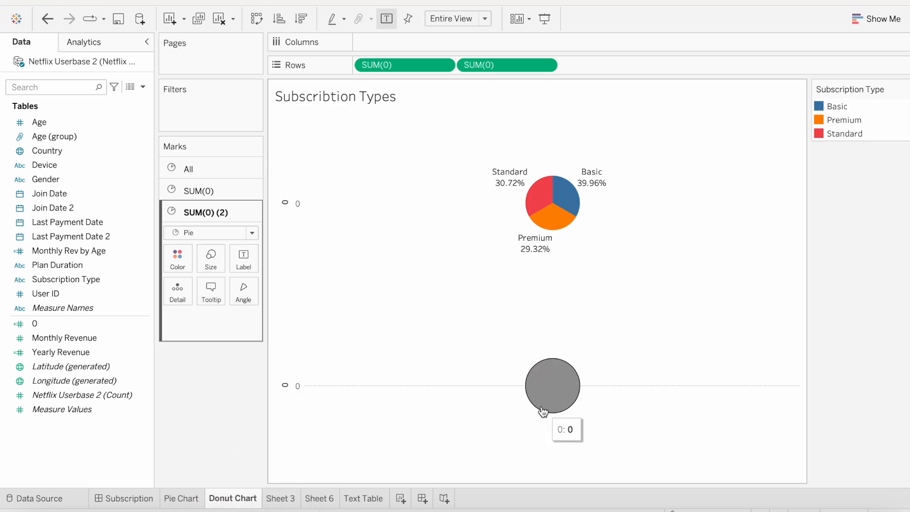
Combine the two SUM(0) measures as a dual axis and enlarge the coloured pie of the first one.
click(546, 64)
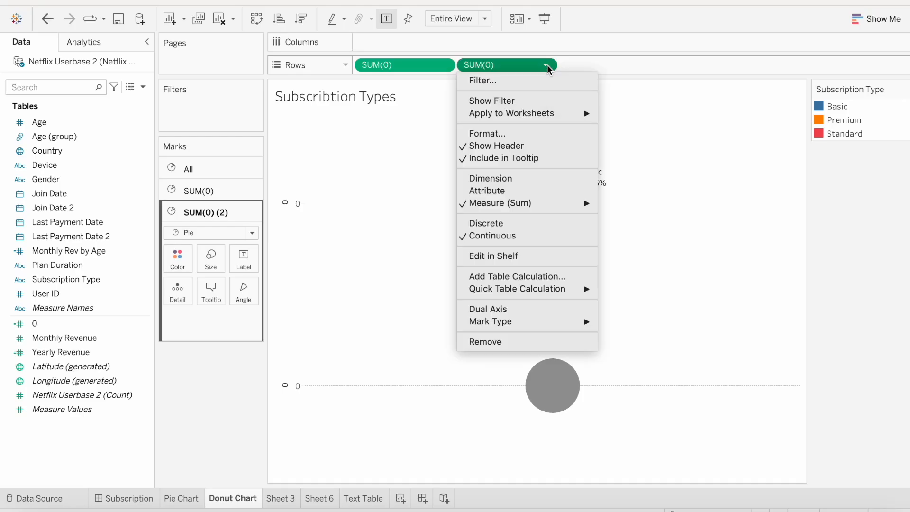
click(509, 310)
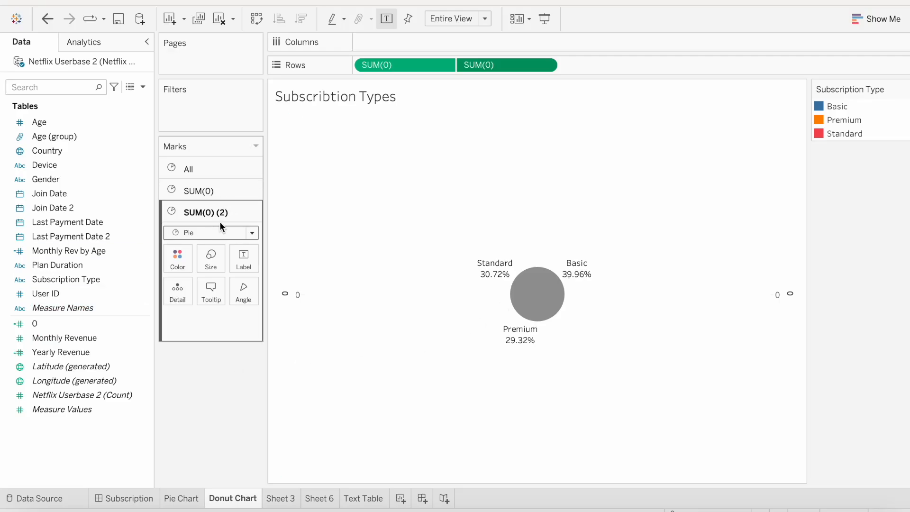
click(213, 191)
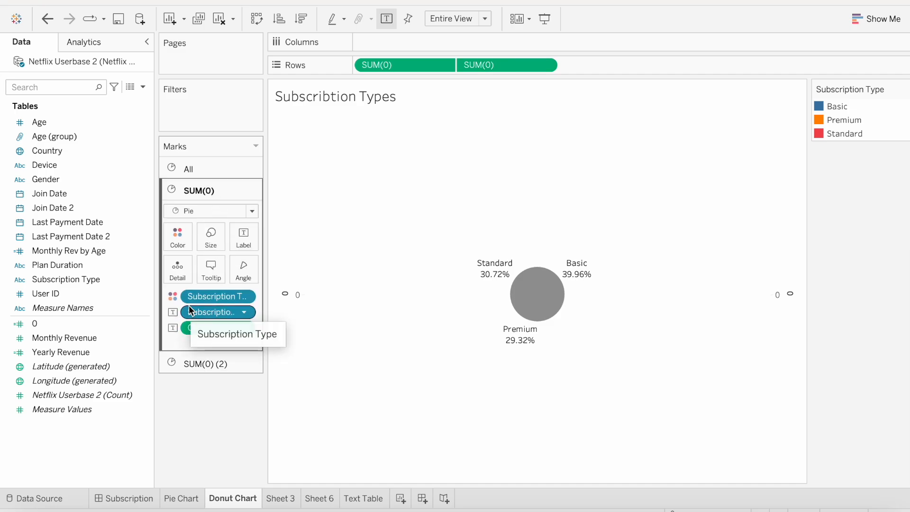
click(212, 234)
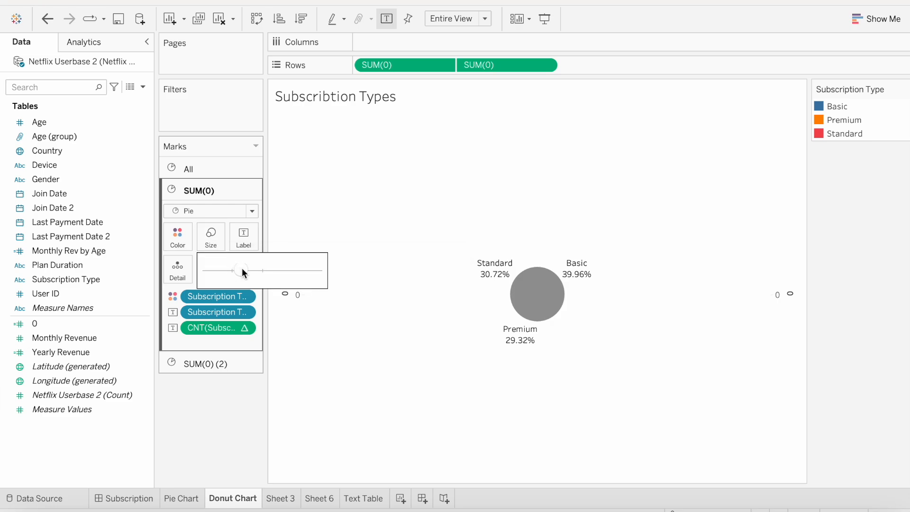
drag(254, 269, 277, 268)
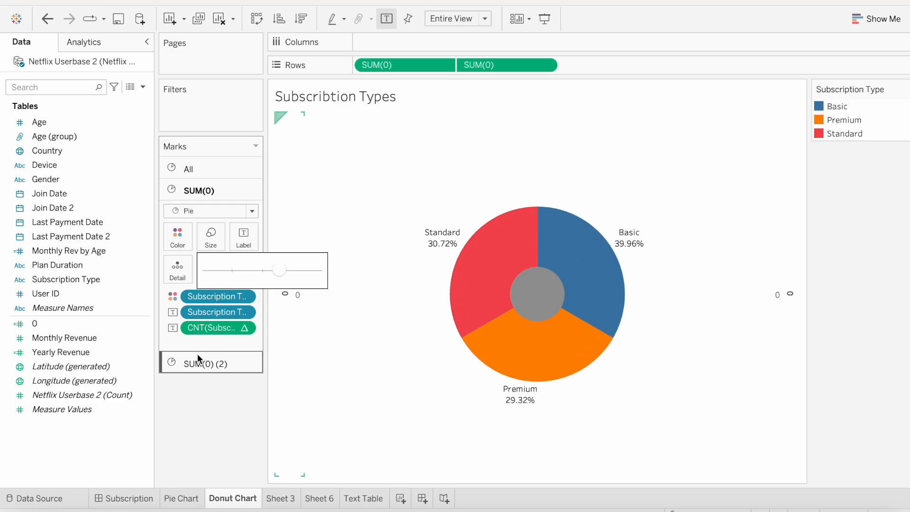
Enlarge the grey centre circle until only a narrow coloured ring surrounds it, and colour the circle white.
click(534, 298)
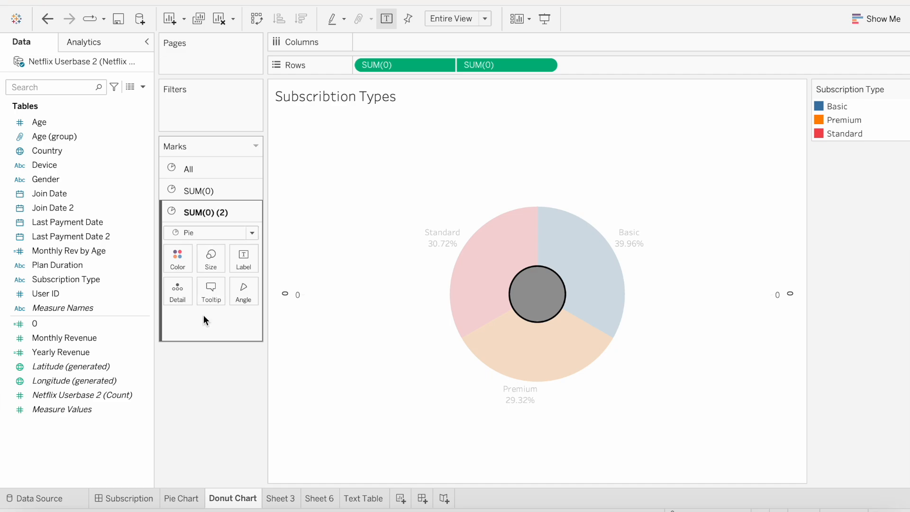
click(204, 267)
drag(233, 293, 259, 295)
click(224, 393)
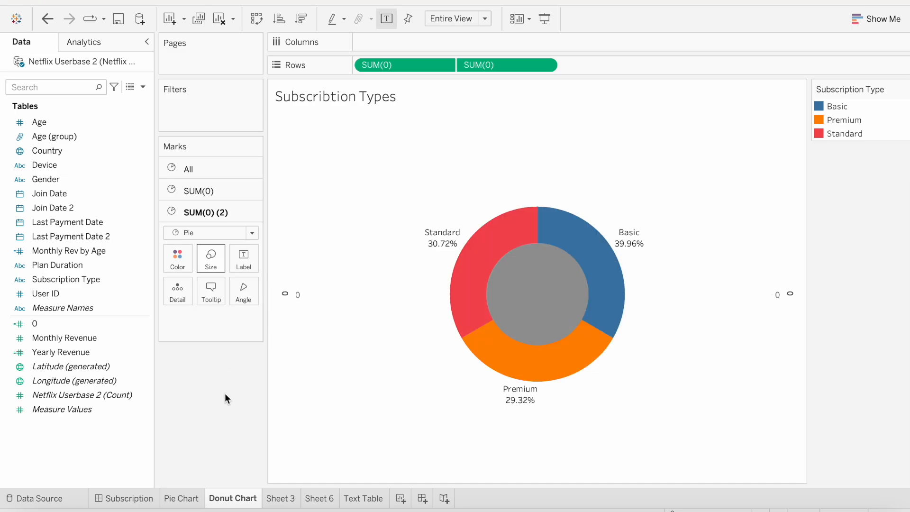
click(211, 263)
click(264, 293)
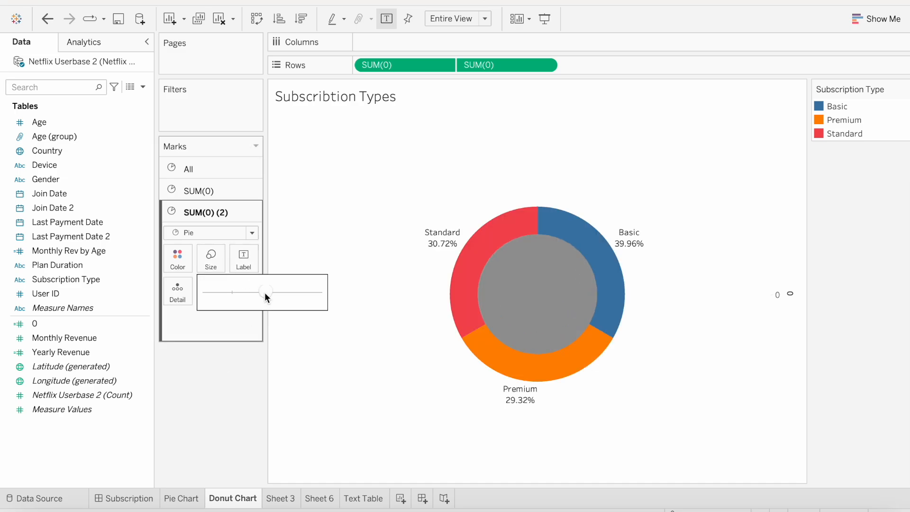
drag(262, 293, 270, 293)
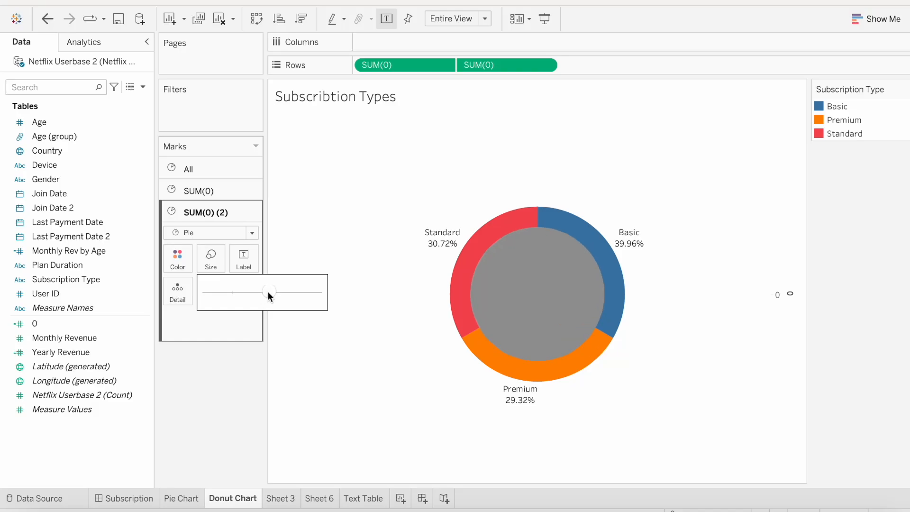
drag(268, 293, 267, 293)
click(226, 336)
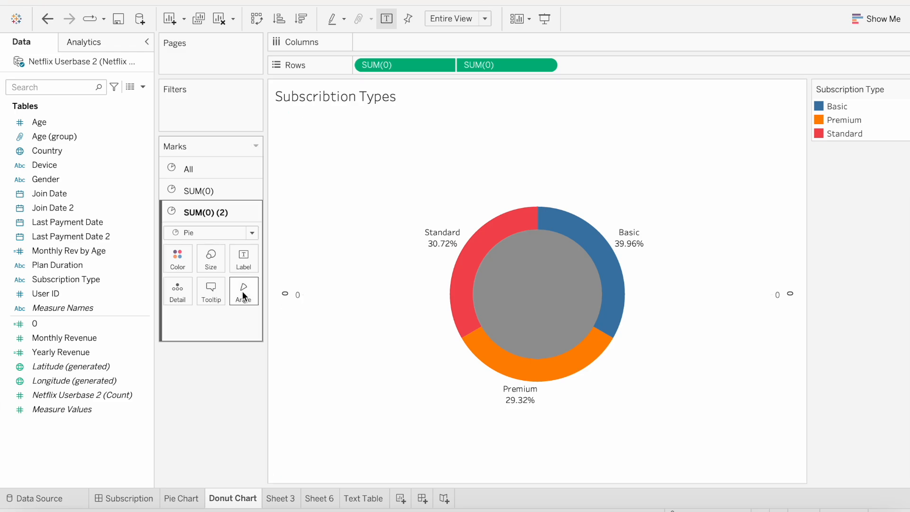
click(182, 260)
click(198, 301)
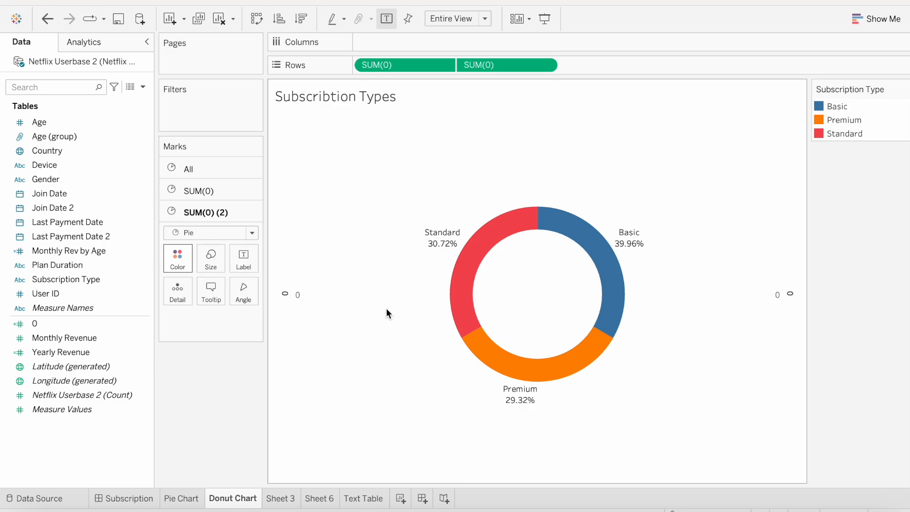
Hide the 0 axis headers beside the donut and compare the result with the Pie Chart worksheet.
click(284, 294)
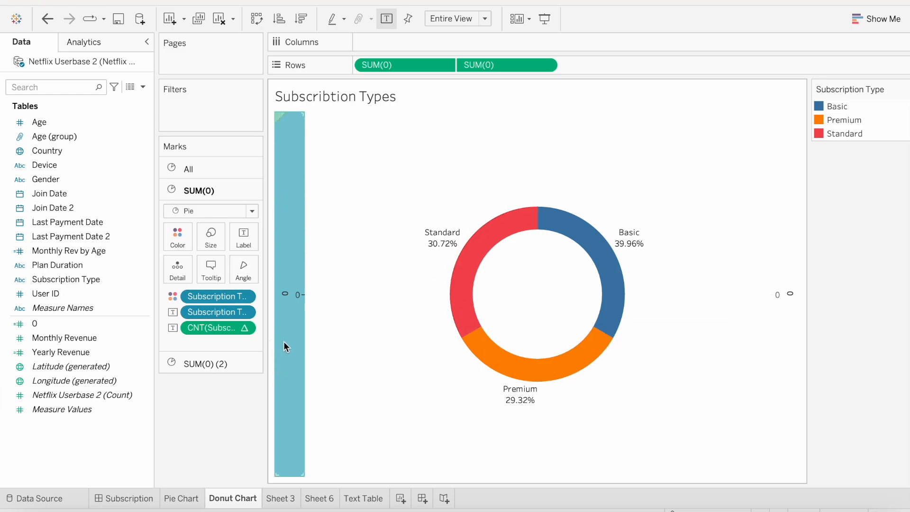
mouse_move(288, 295)
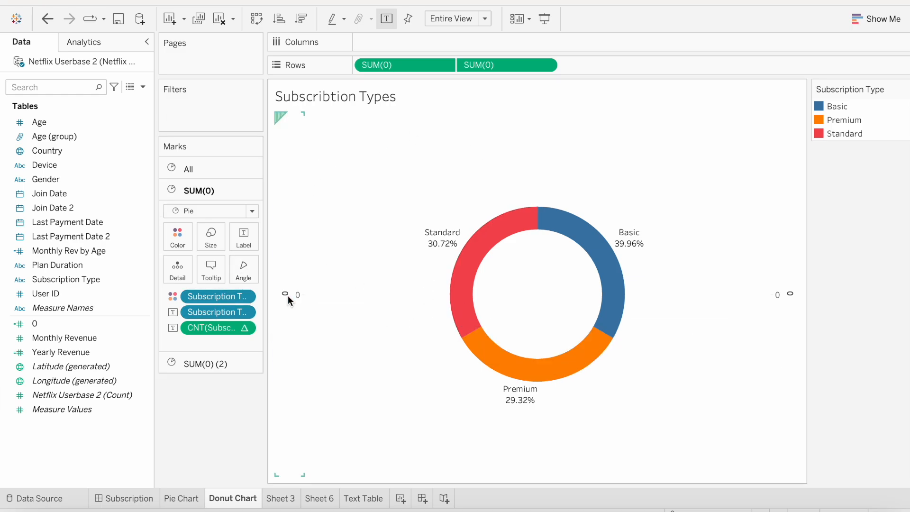
right_click(288, 312)
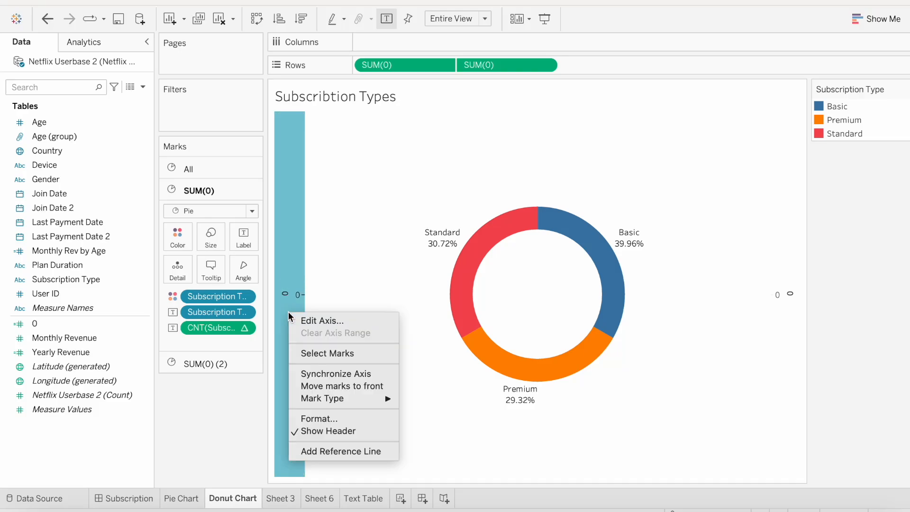
click(308, 432)
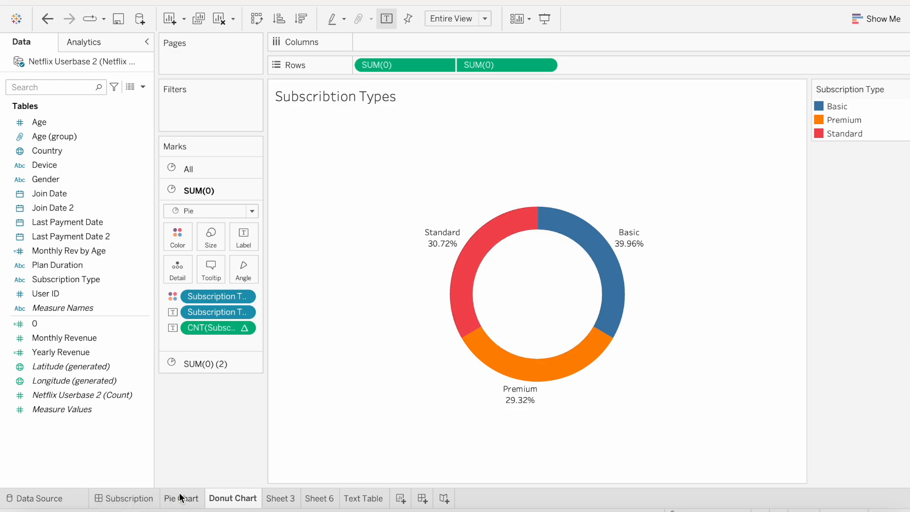
click(195, 498)
click(229, 499)
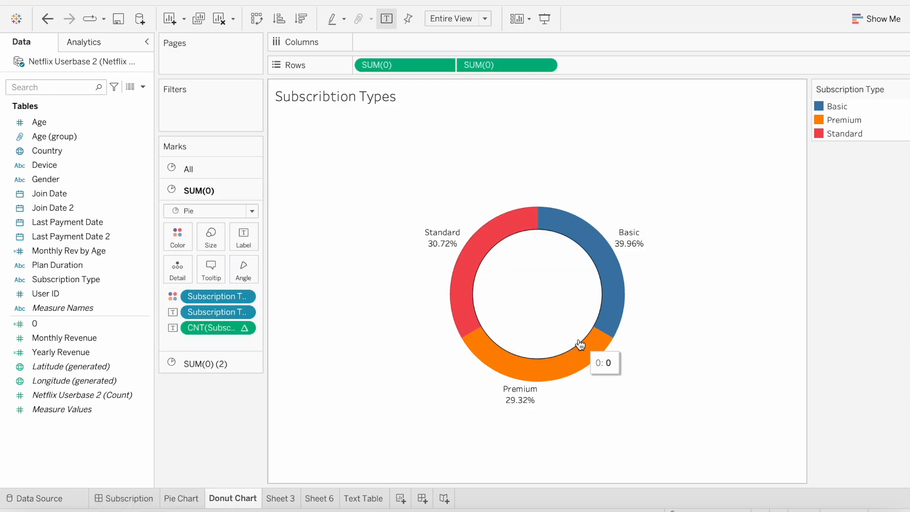
Delete the "0: <SUM(0)>" line from the tooltip of the first SUM(0), keeping the Subscription Type and percent-of-total lines.
click(212, 269)
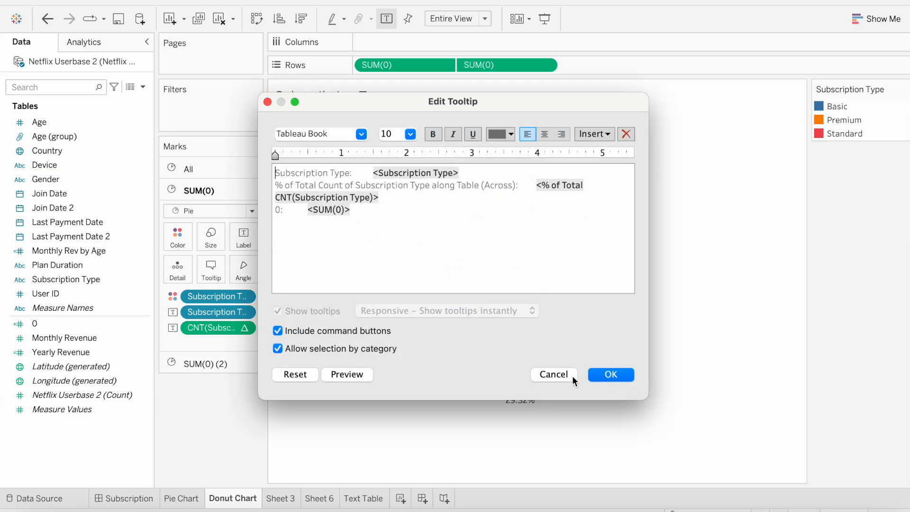
click(554, 374)
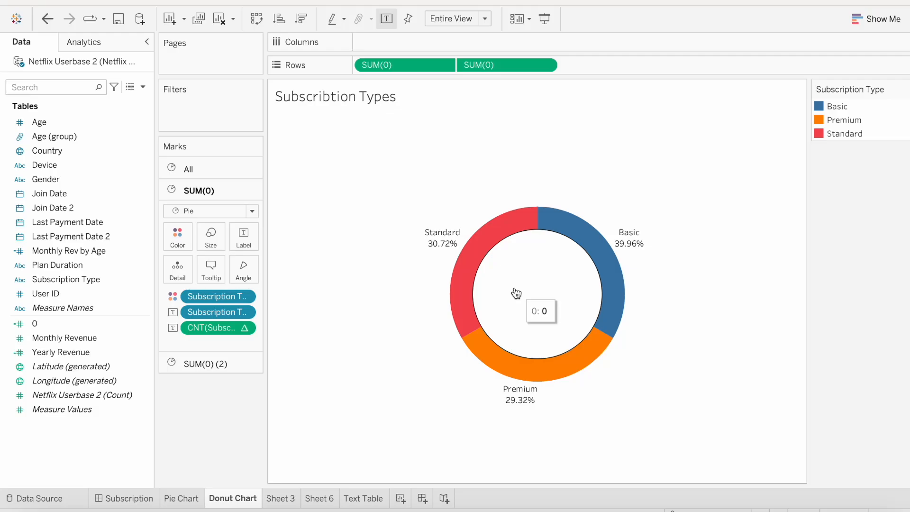
click(210, 272)
double_click(350, 211)
drag(387, 209, 266, 208)
key(BackSpace)
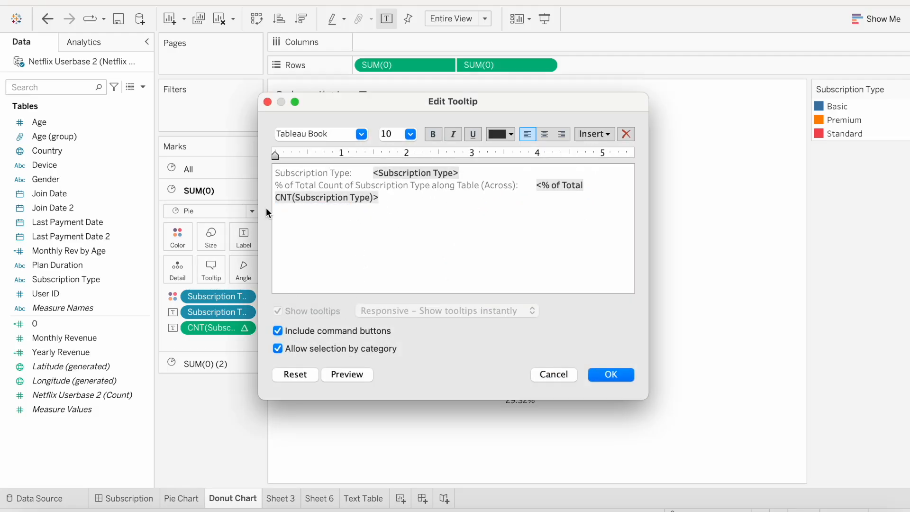
click(612, 374)
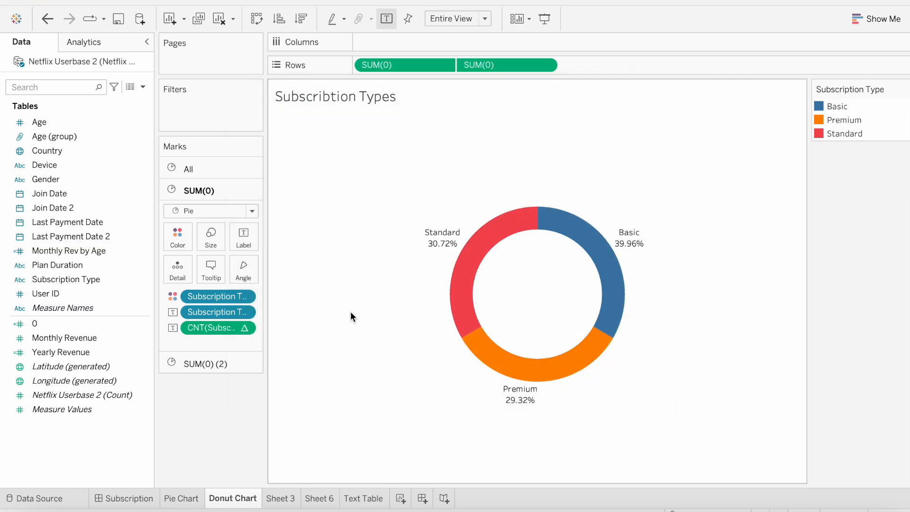
Clear the entire tooltip text of the donut's white centre circle, the second SUM(0).
click(210, 266)
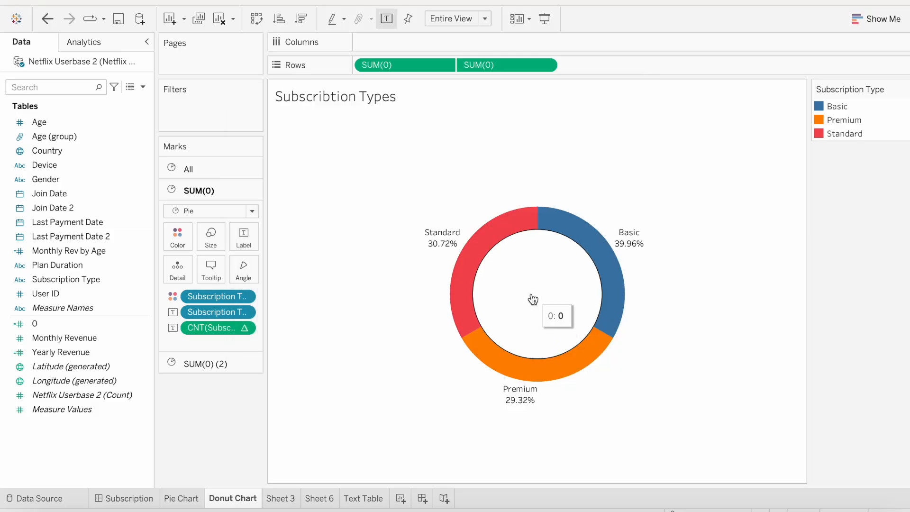
click(533, 300)
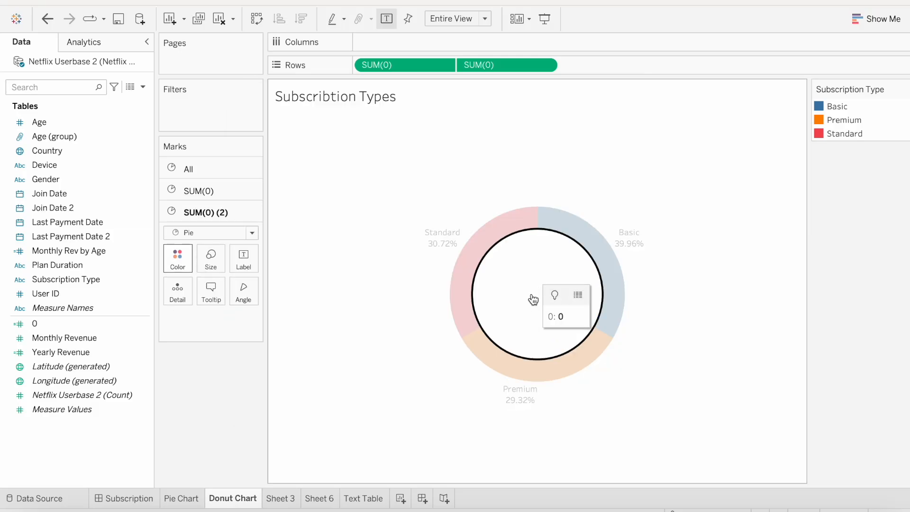
click(209, 297)
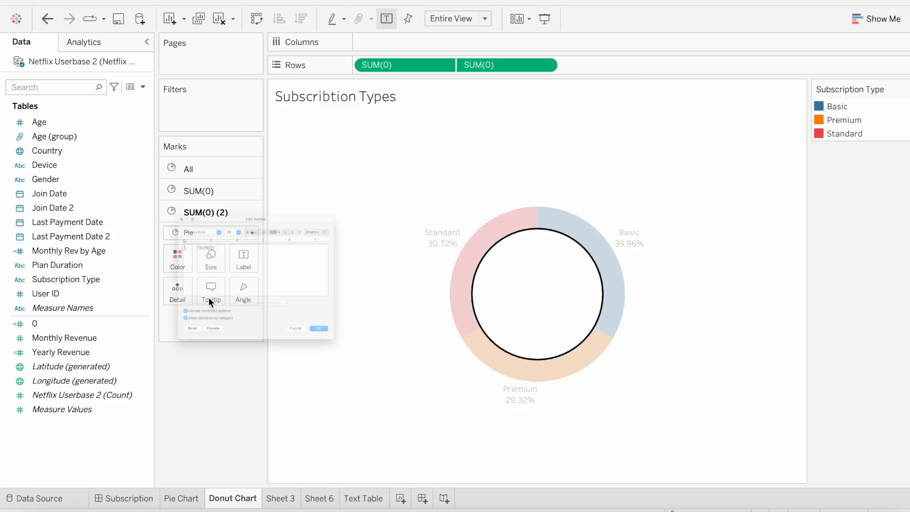
drag(190, 205, 67, 201)
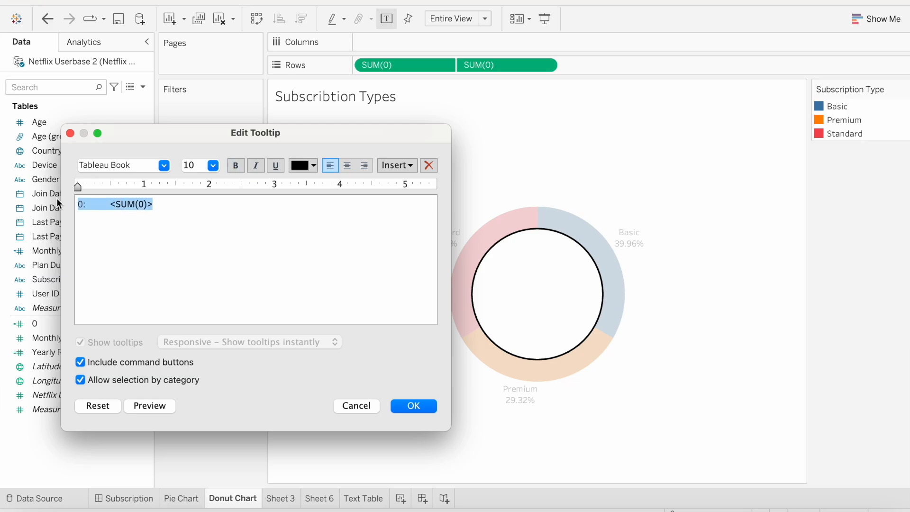
key(BackSpace)
click(413, 406)
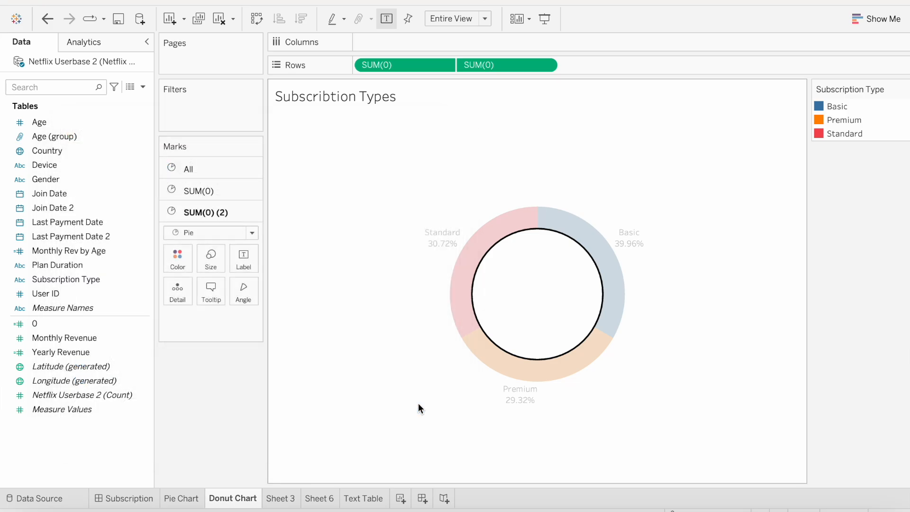